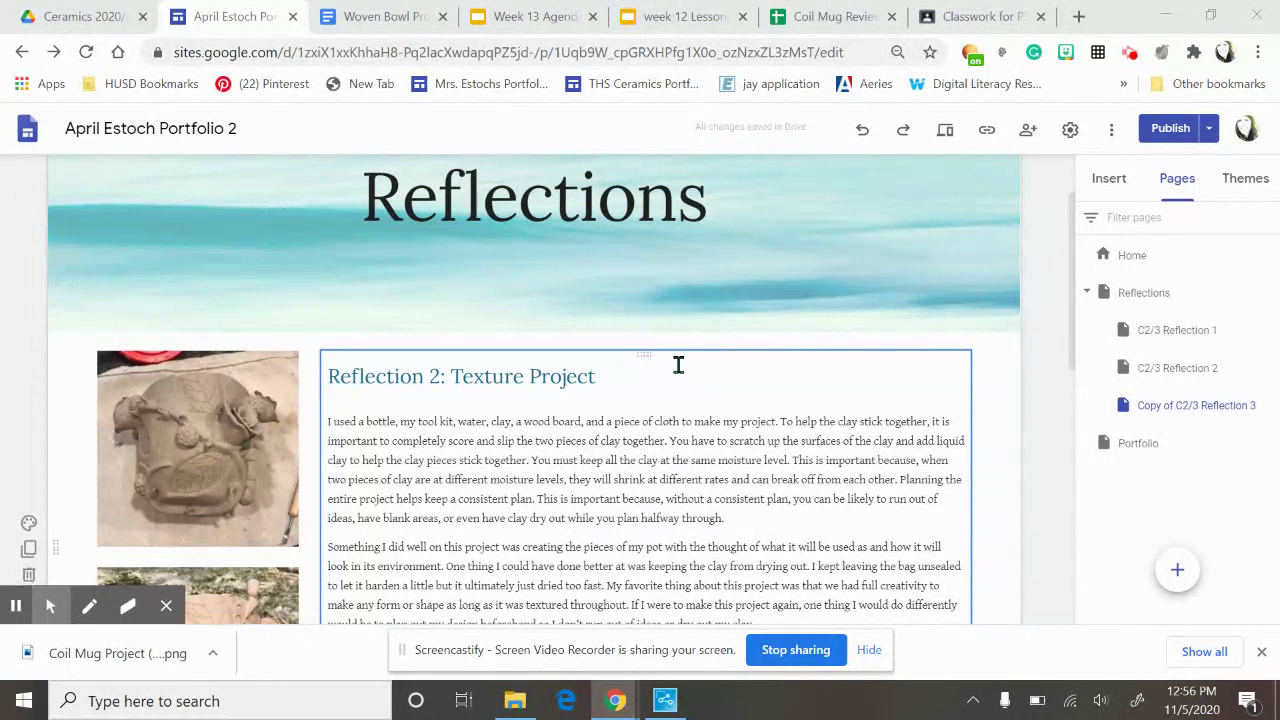
# Duplicate the Reflection 2: Texture Project section, then bring up the Insert panel.
pyautogui.scroll(-1, 678, 365)
pyautogui.scroll(-1, 678, 365)
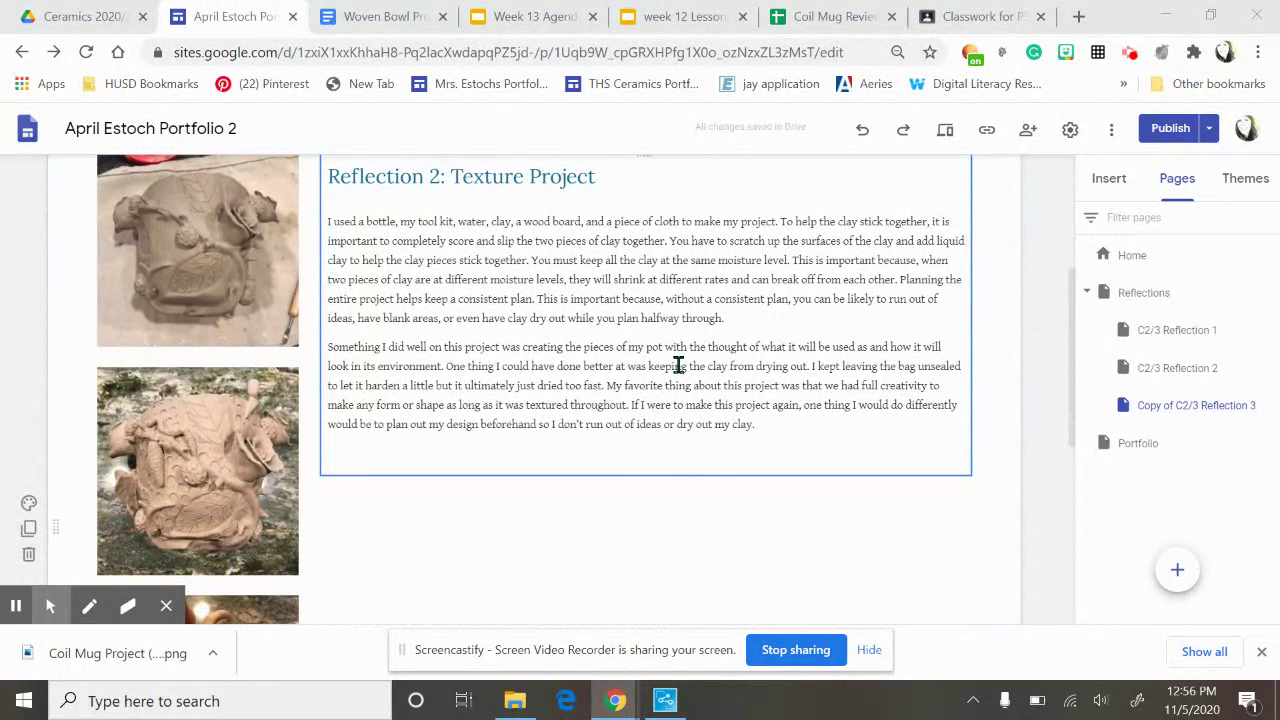
pyautogui.scroll(-1, 678, 365)
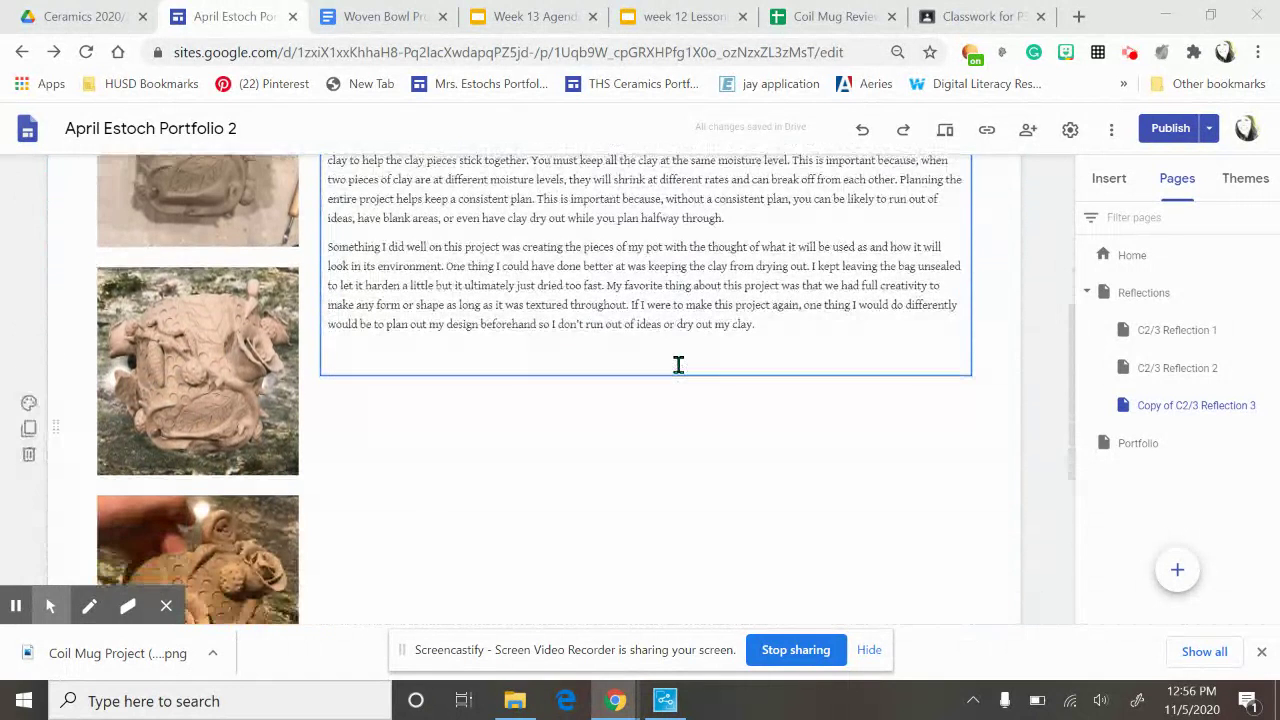
pyautogui.click(30, 432)
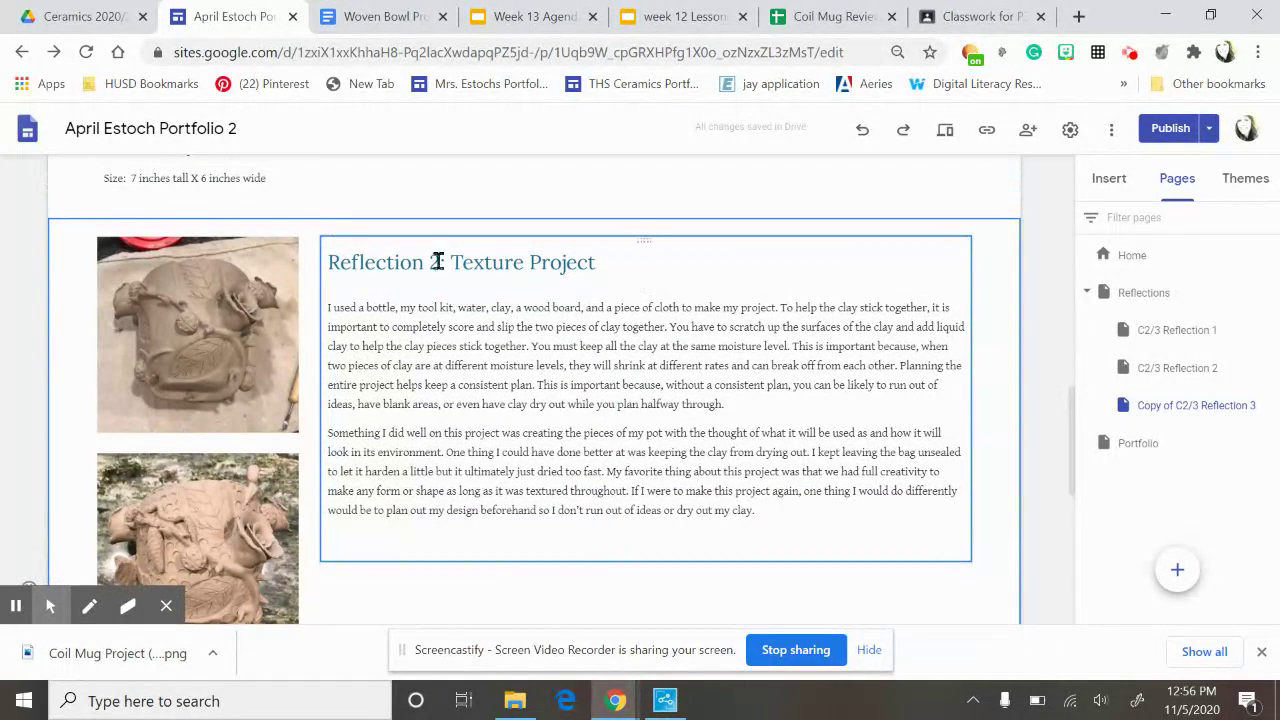
pyautogui.scroll(-2, 549, 449)
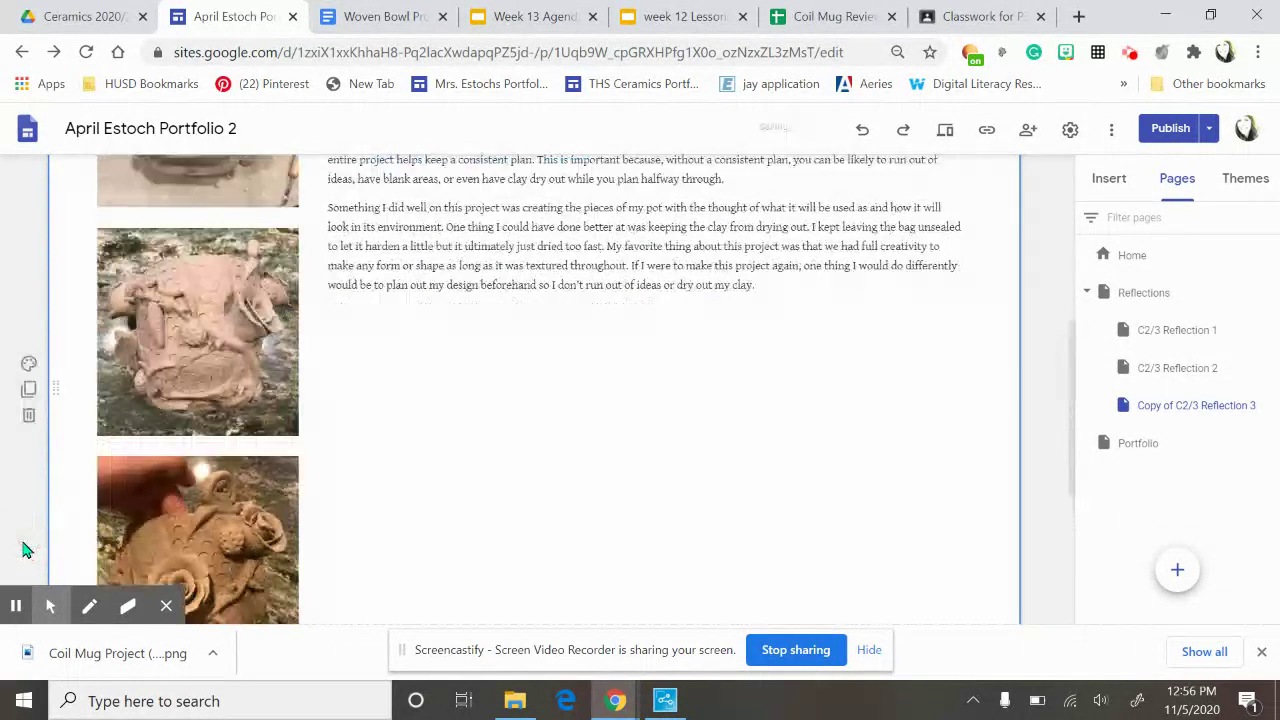
pyautogui.scroll(-3, 456, 404)
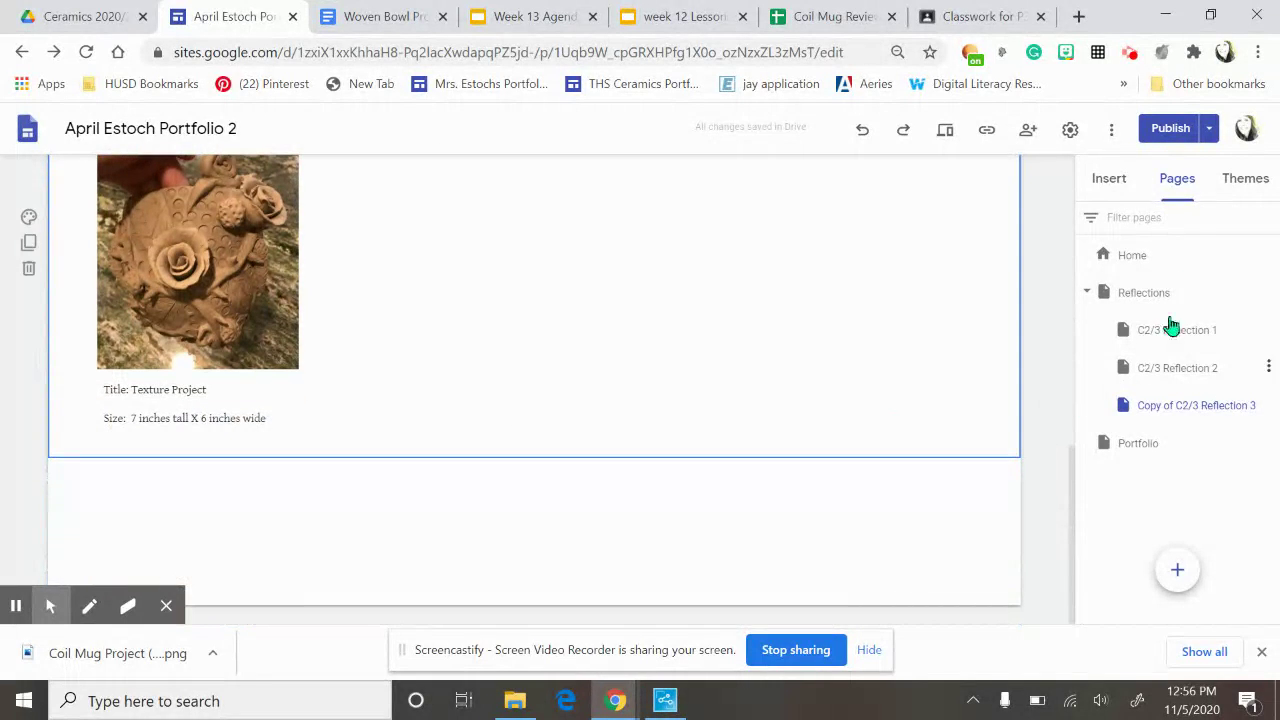
pyautogui.click(1111, 186)
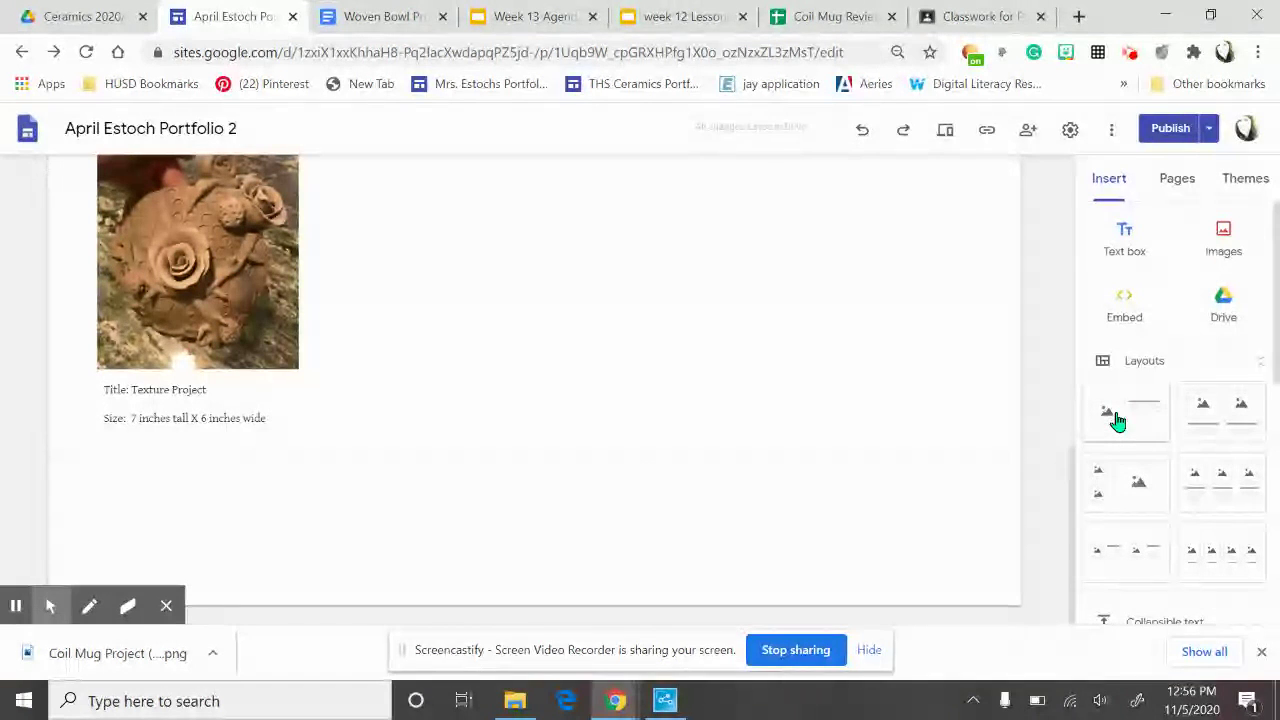
# Add the first image-and-text layout below Texture Project, narrowing the image area and widening the title box.
pyautogui.click(1117, 421)
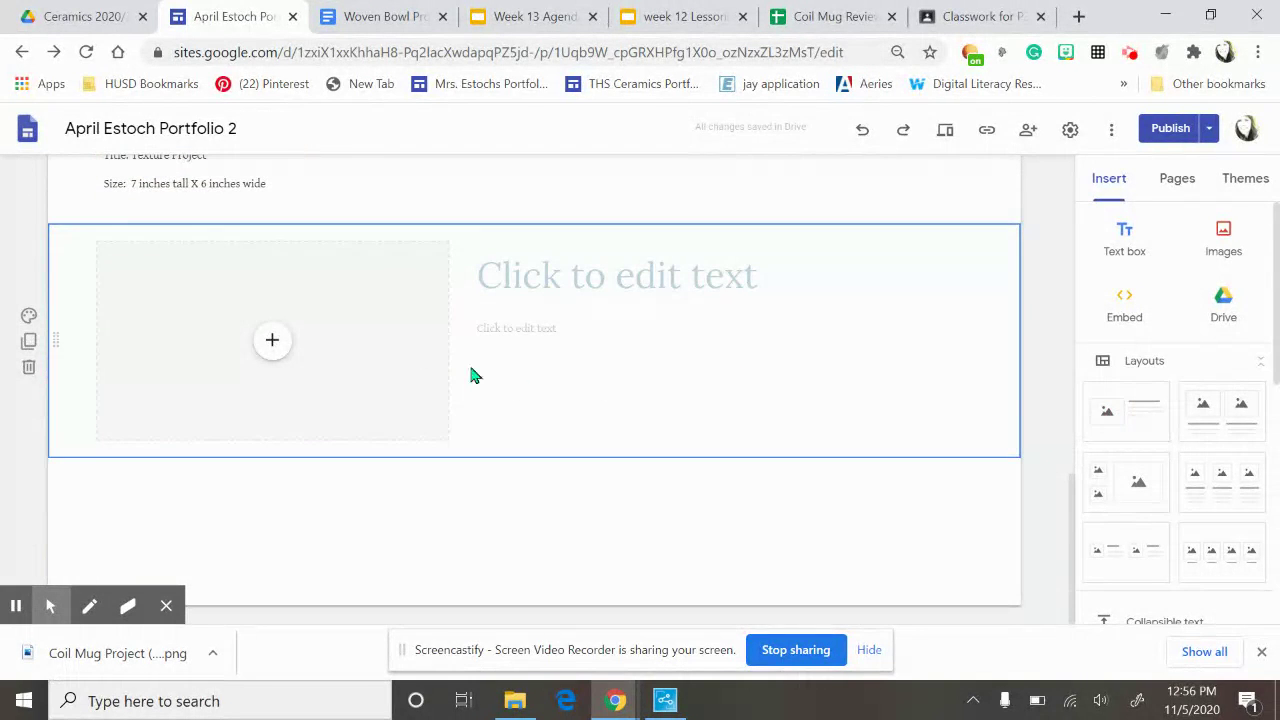
pyautogui.click(409, 323)
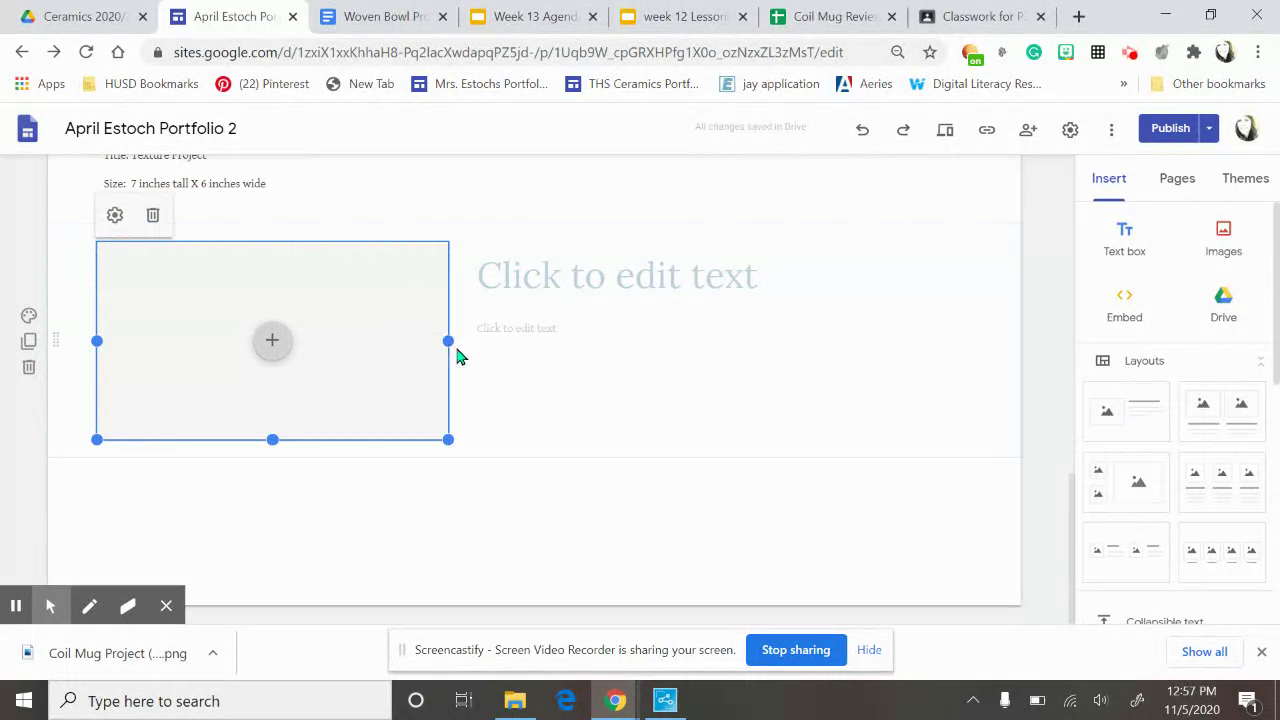
pyautogui.moveTo(448, 341); pyautogui.dragTo(297, 338)
pyautogui.click(517, 277)
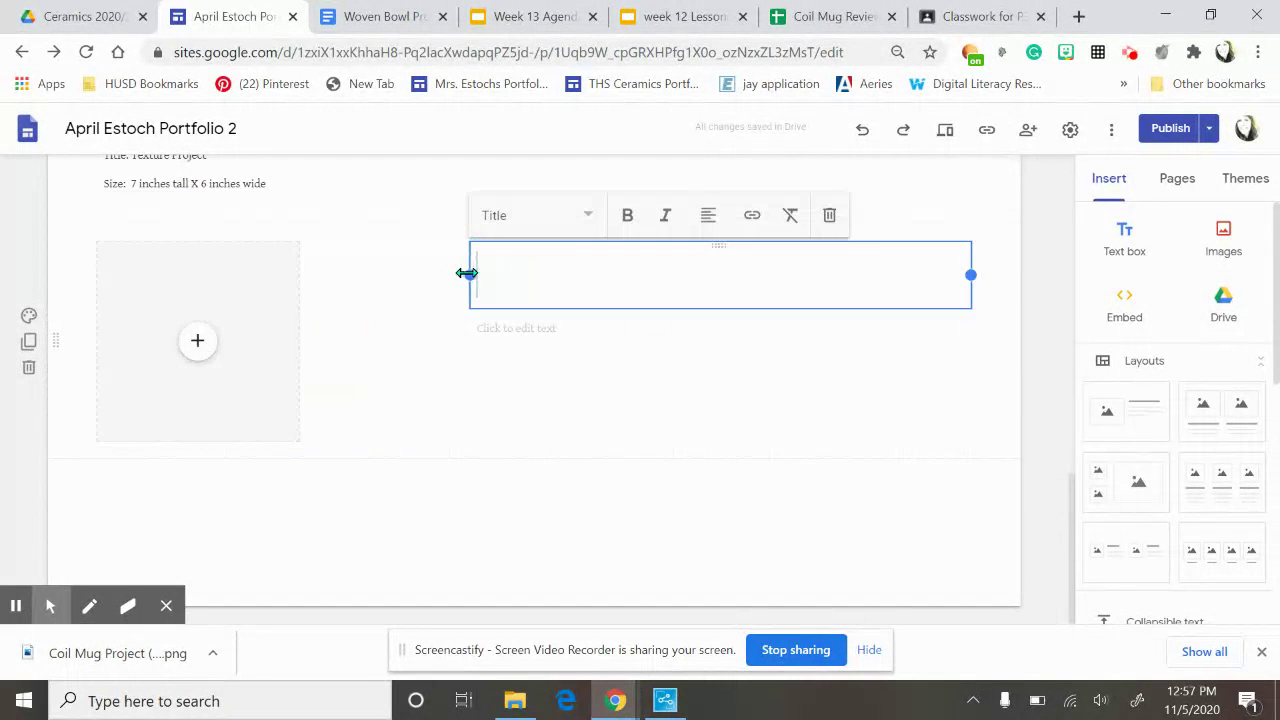
pyautogui.moveTo(467, 273); pyautogui.dragTo(322, 274)
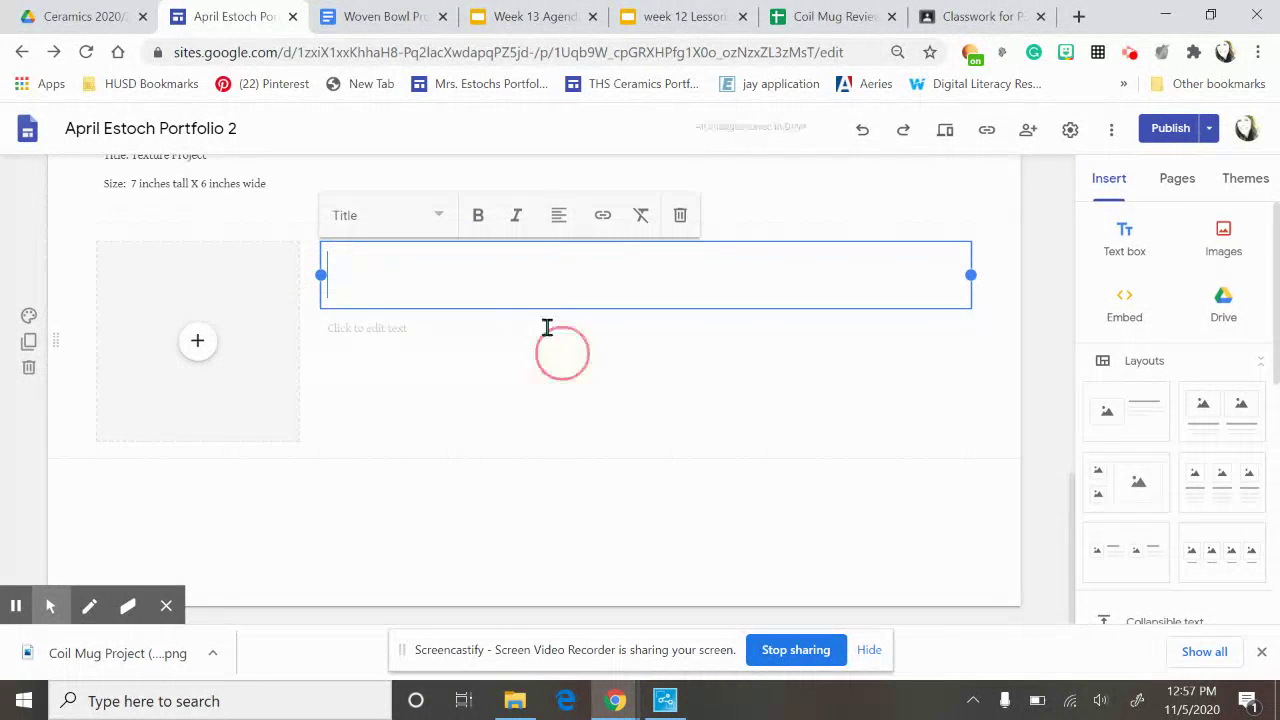
pyautogui.click(289, 311)
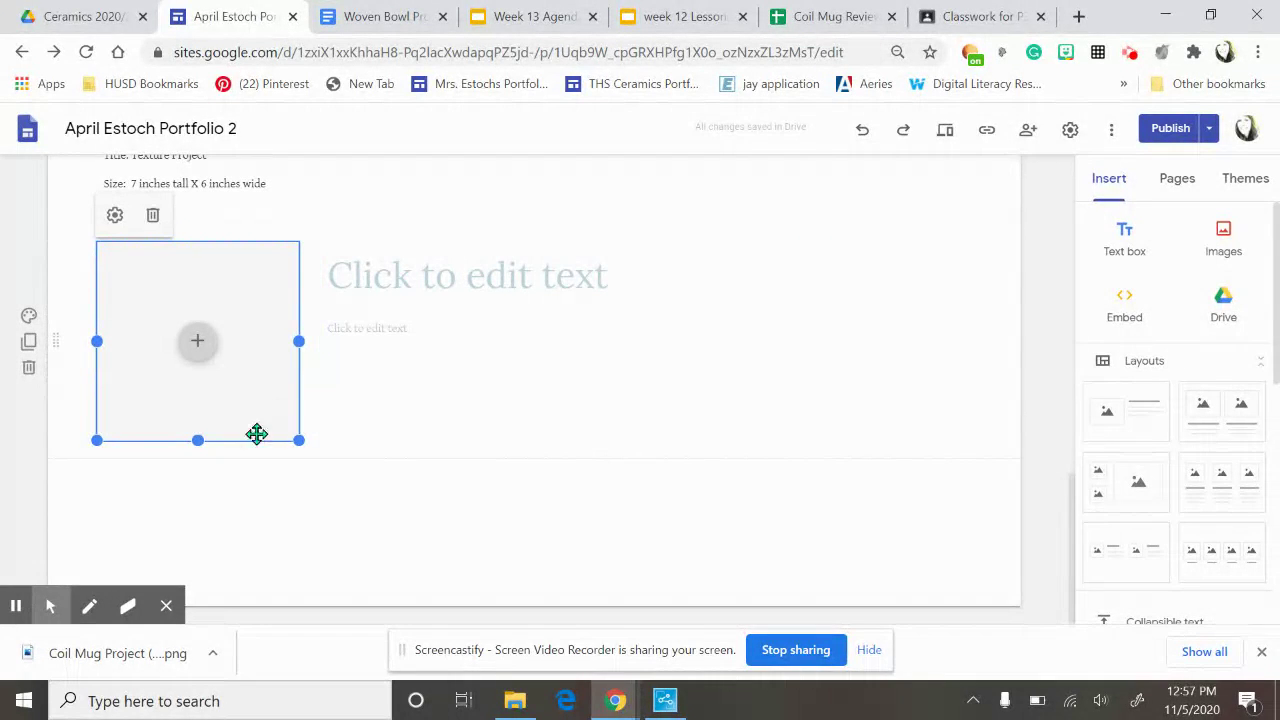
pyautogui.click(203, 459)
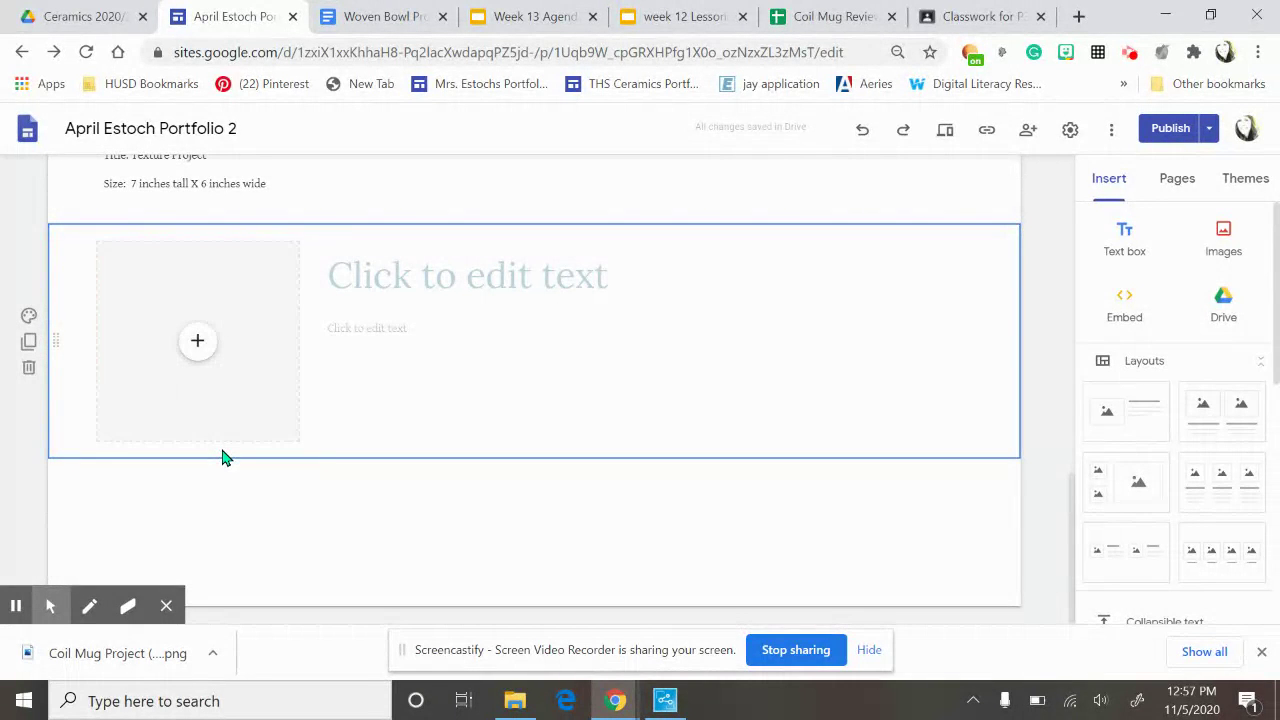
# Insert the first Coil Mug photo from Drive into the new section.
pyautogui.doubleClick(222, 456)
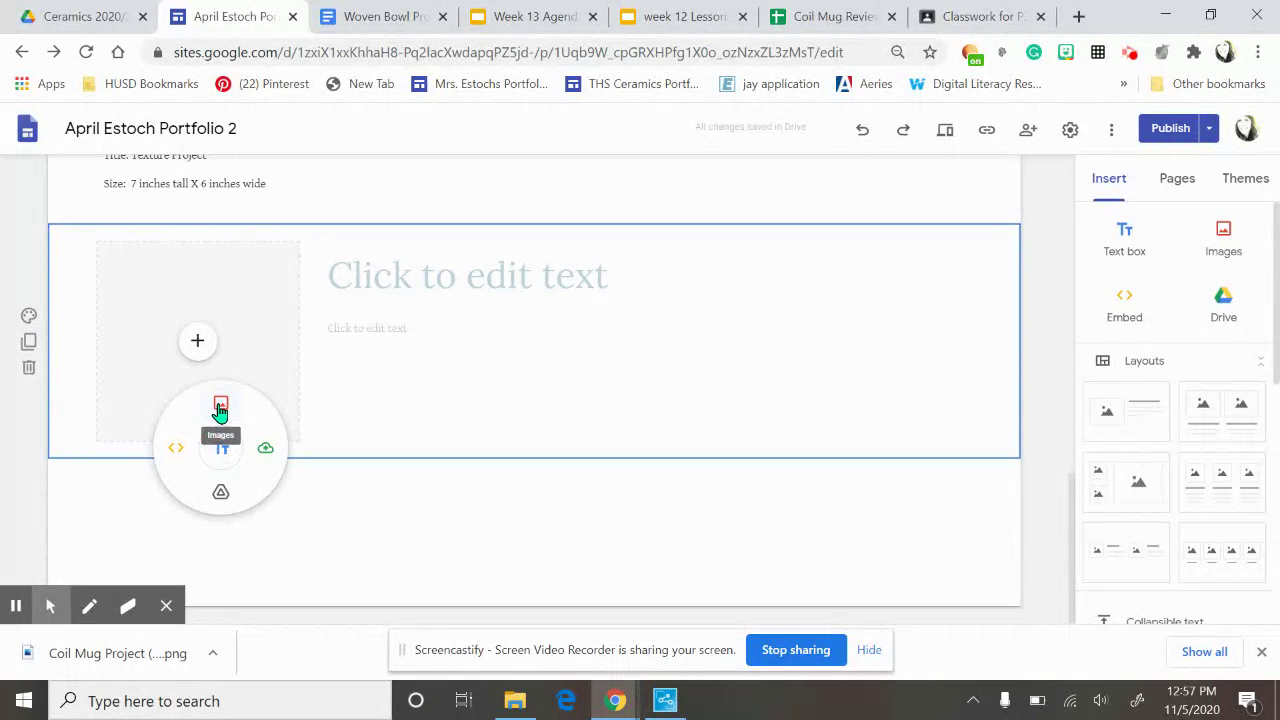
pyautogui.click(220, 408)
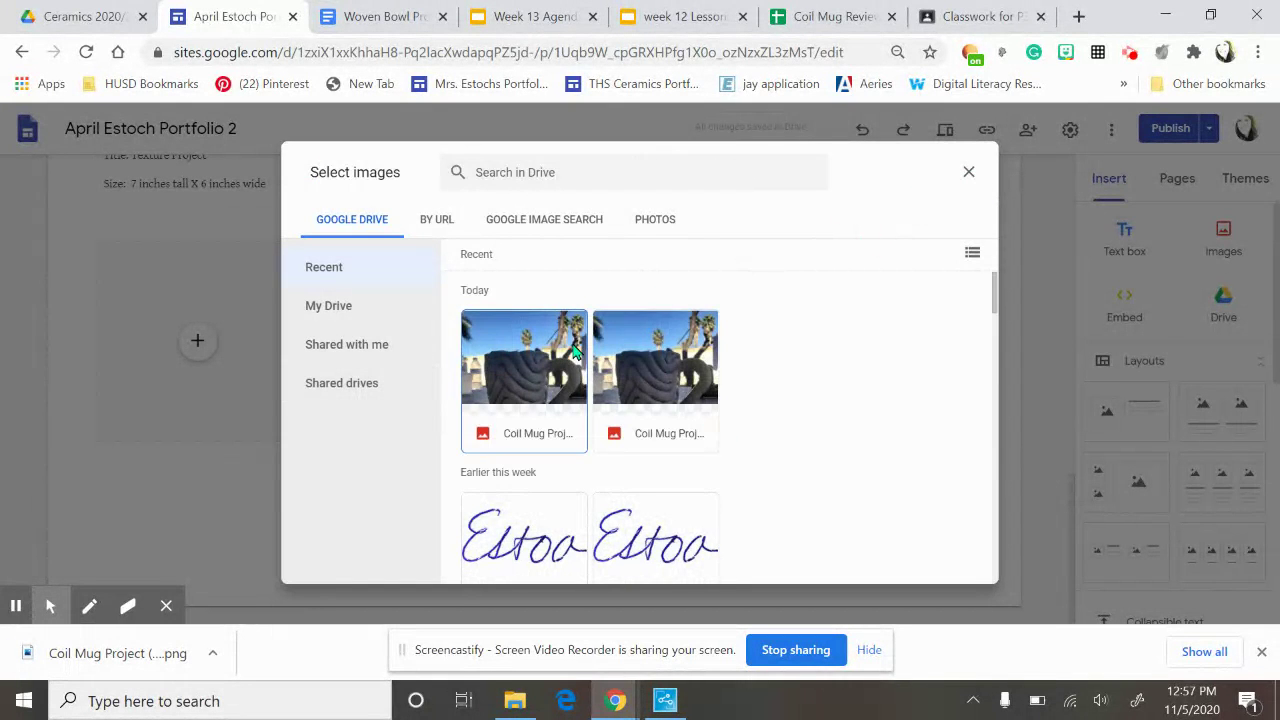
pyautogui.click(510, 353)
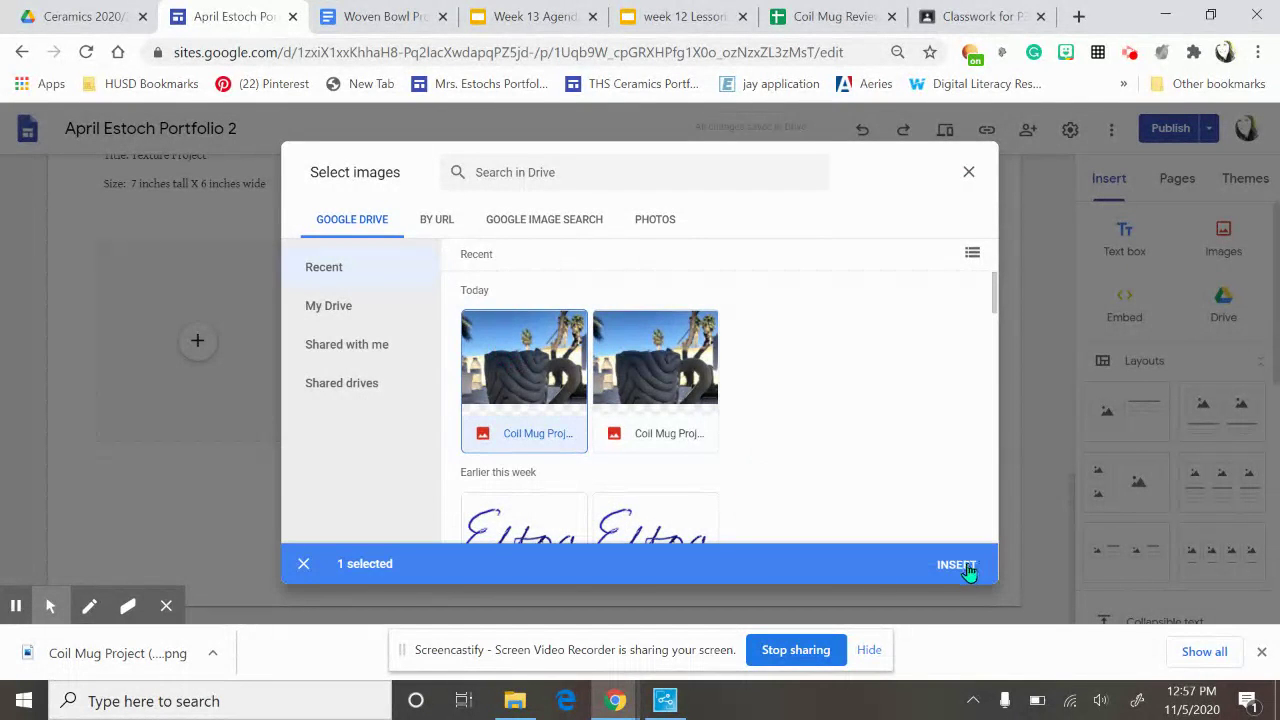
pyautogui.click(958, 566)
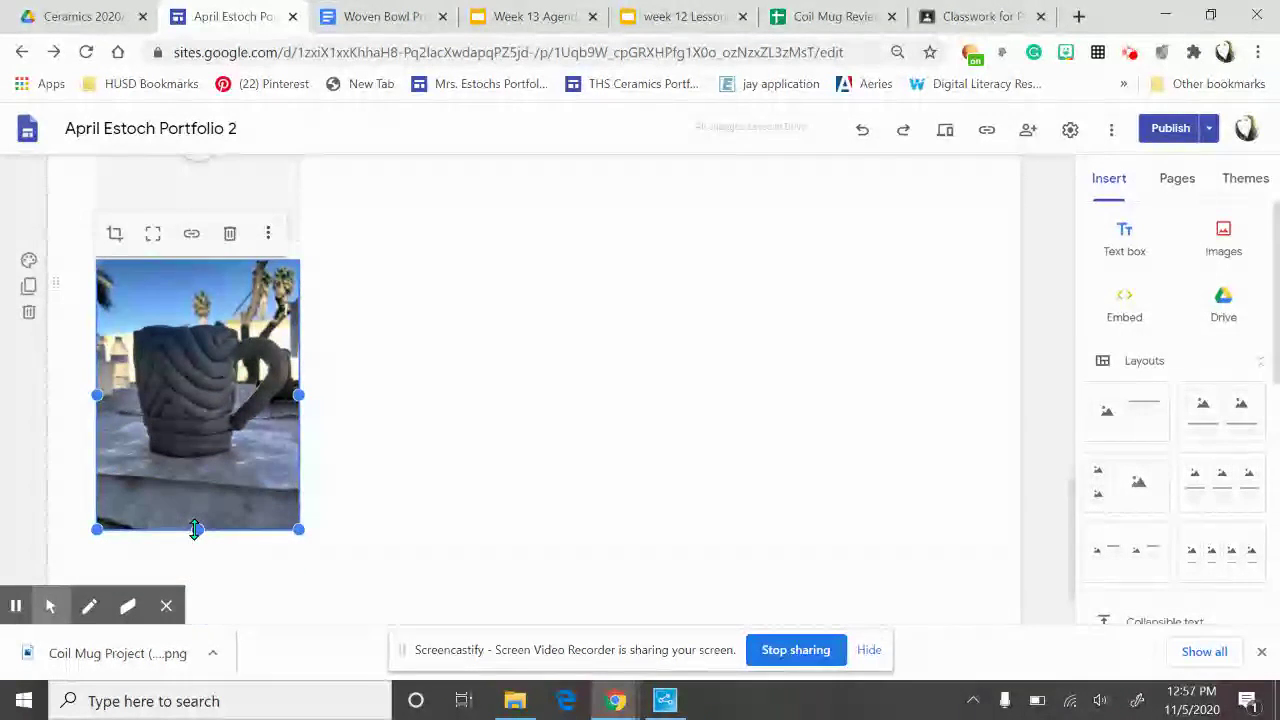
# Shorten the mug photo from the bottom and crop it to frame the mug.
pyautogui.moveTo(201, 522); pyautogui.dragTo(194, 455)
pyautogui.click(195, 438)
pyautogui.doubleClick(188, 364)
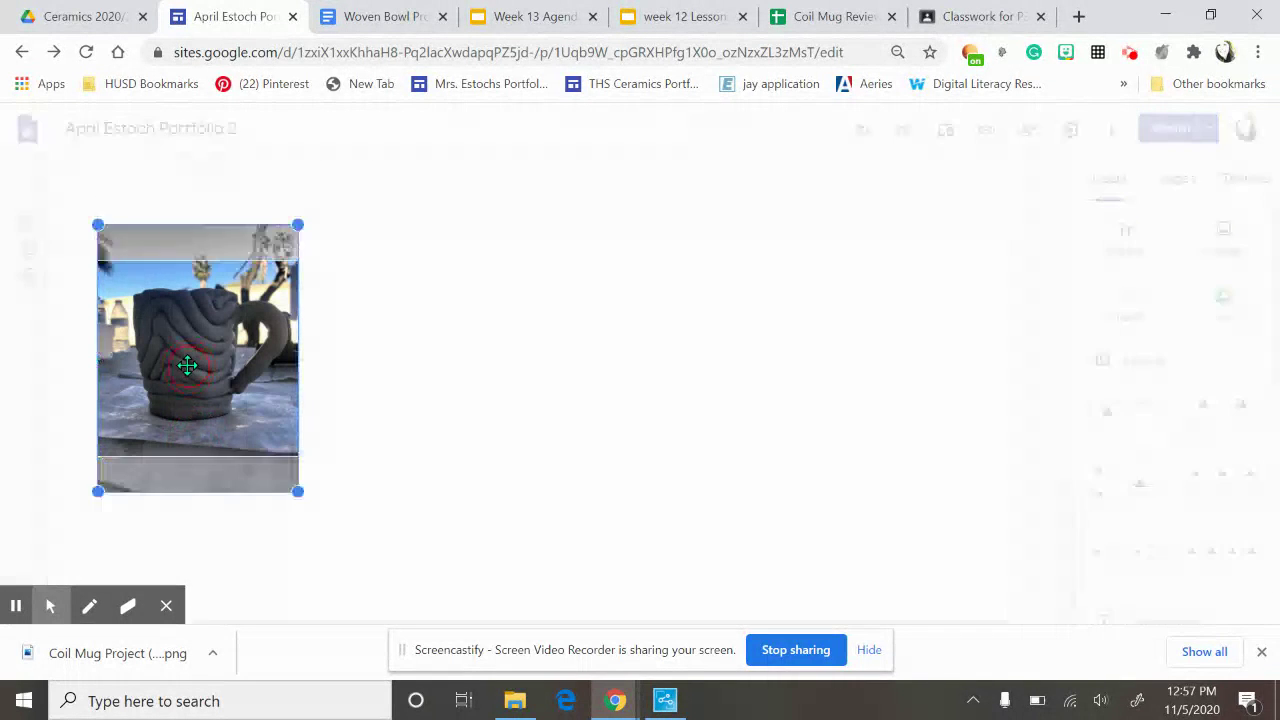
pyautogui.click(296, 492)
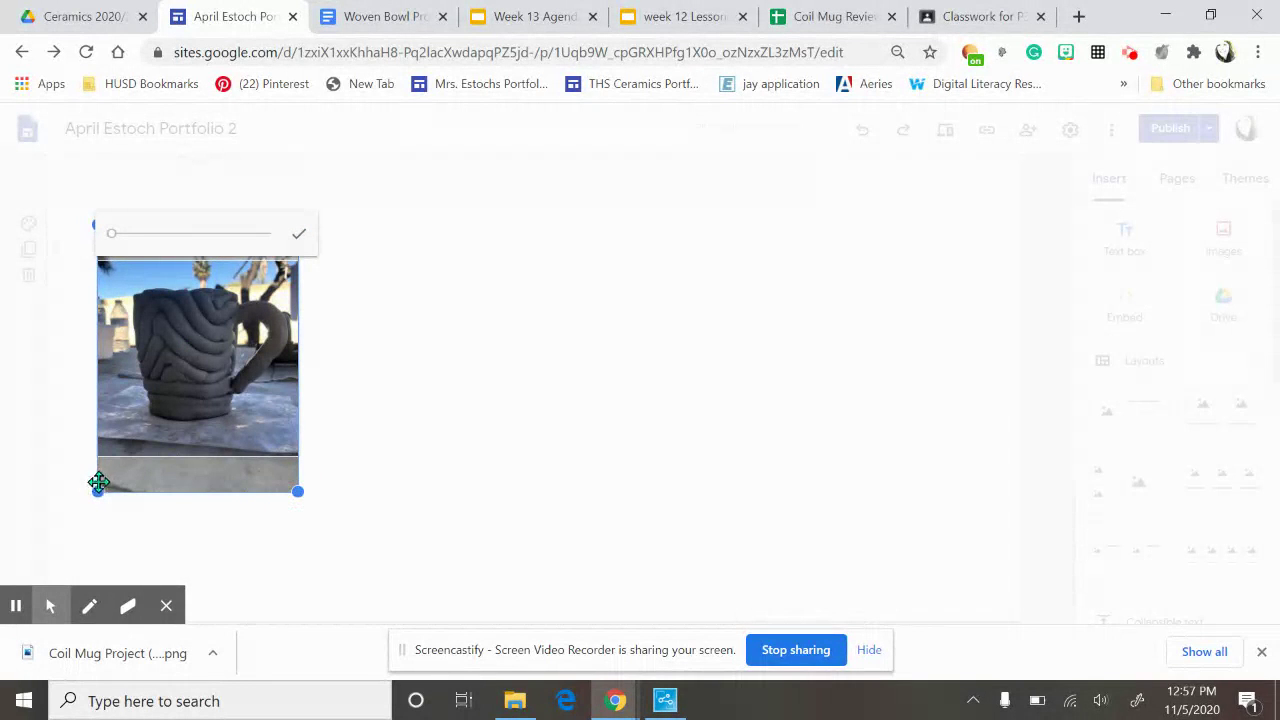
pyautogui.moveTo(93, 491); pyautogui.dragTo(54, 512)
pyautogui.click(167, 363)
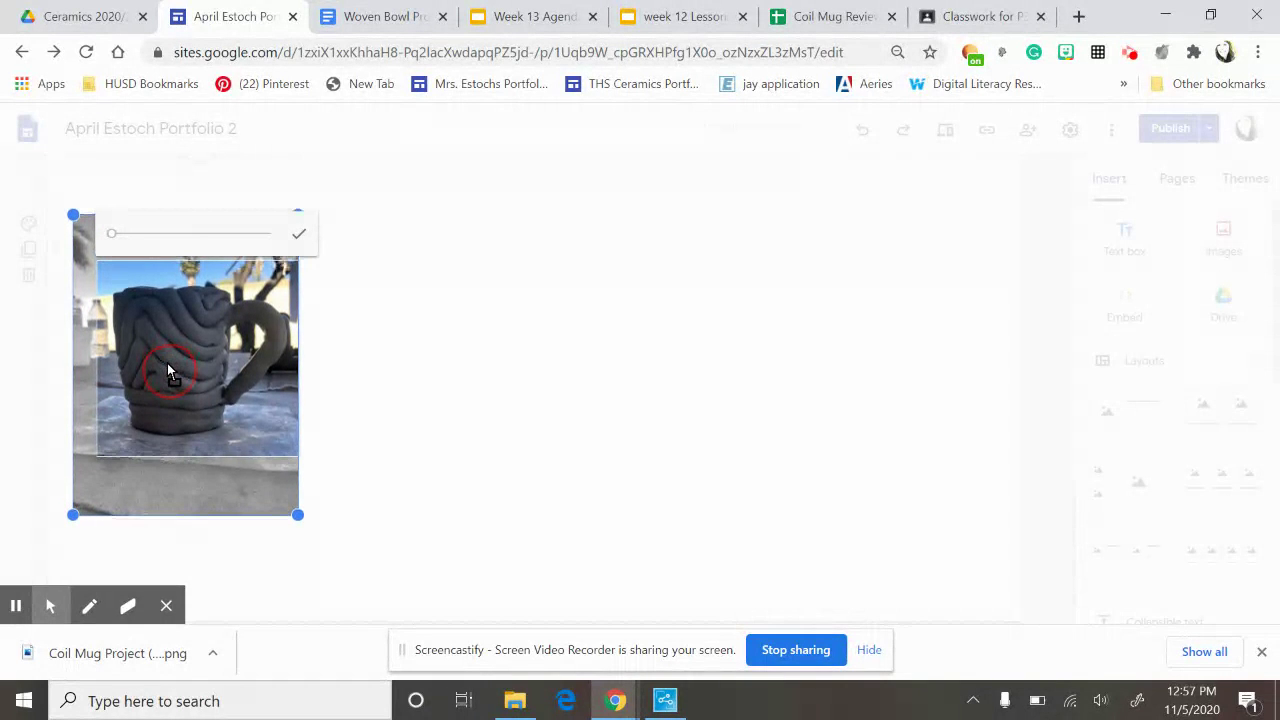
pyautogui.click(278, 404)
pyautogui.click(360, 403)
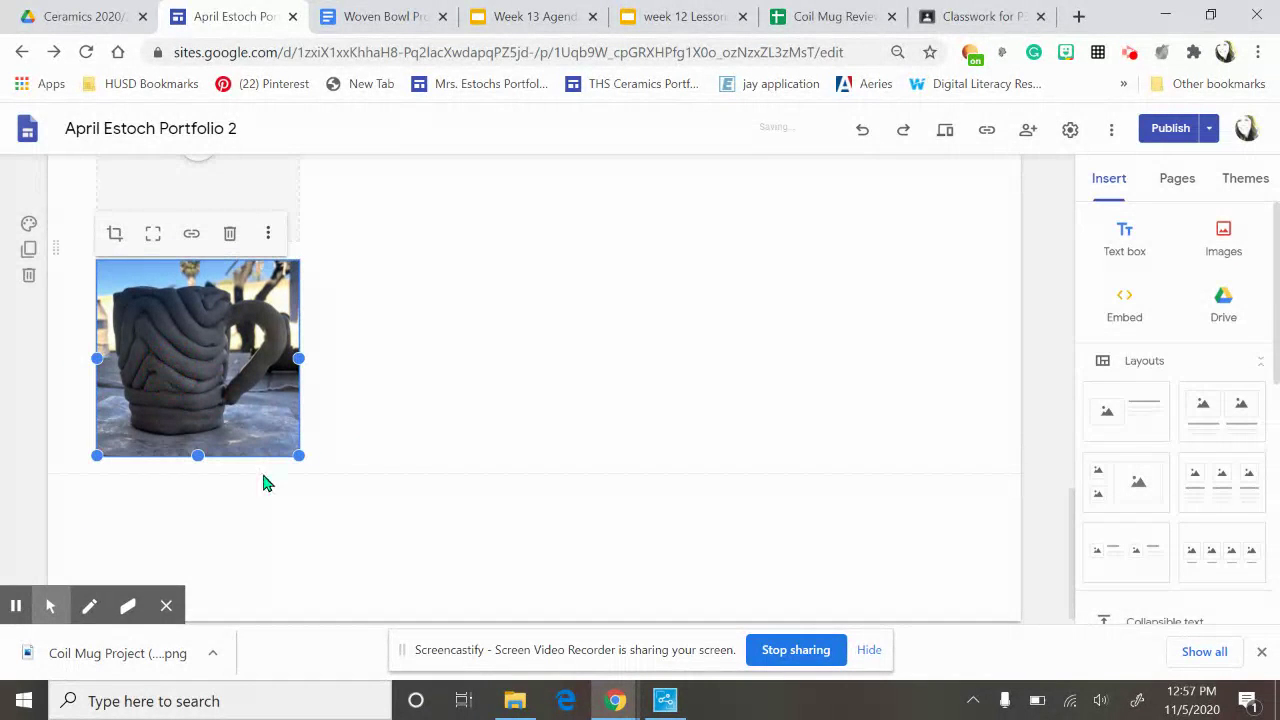
# Insert a second copy of the Coil Mug photo below the first one.
pyautogui.doubleClick(224, 463)
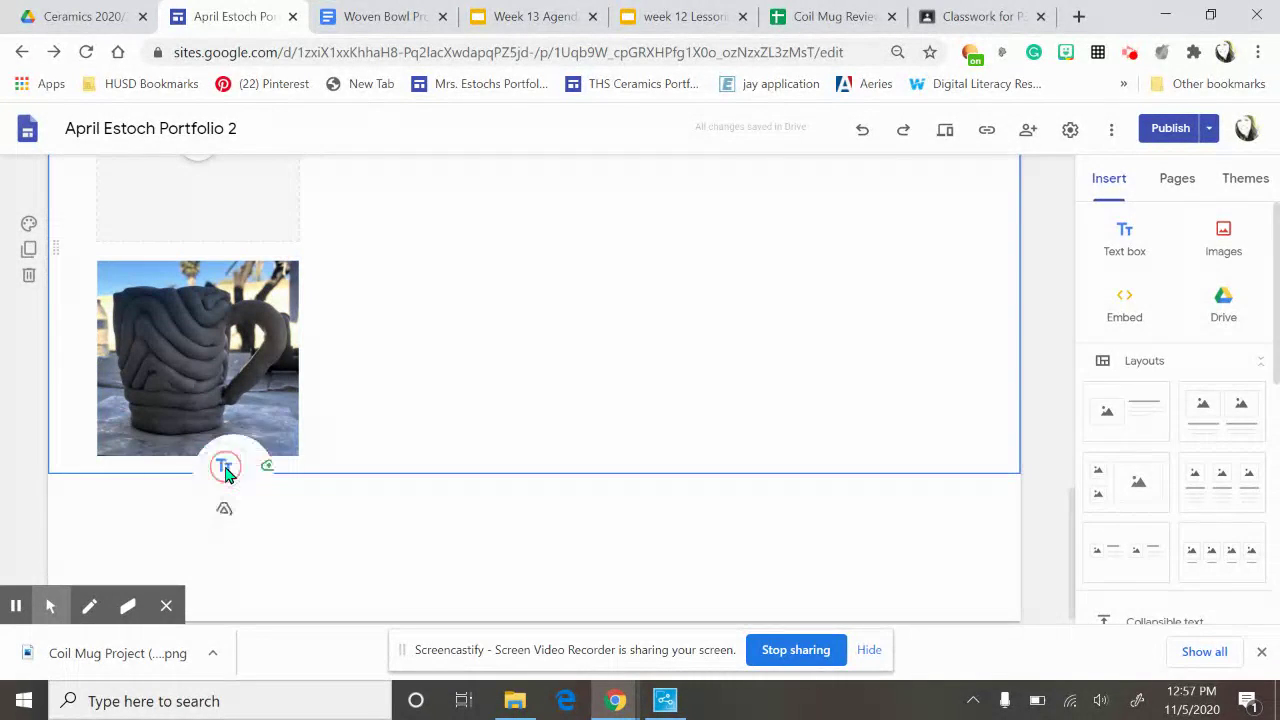
pyautogui.click(224, 421)
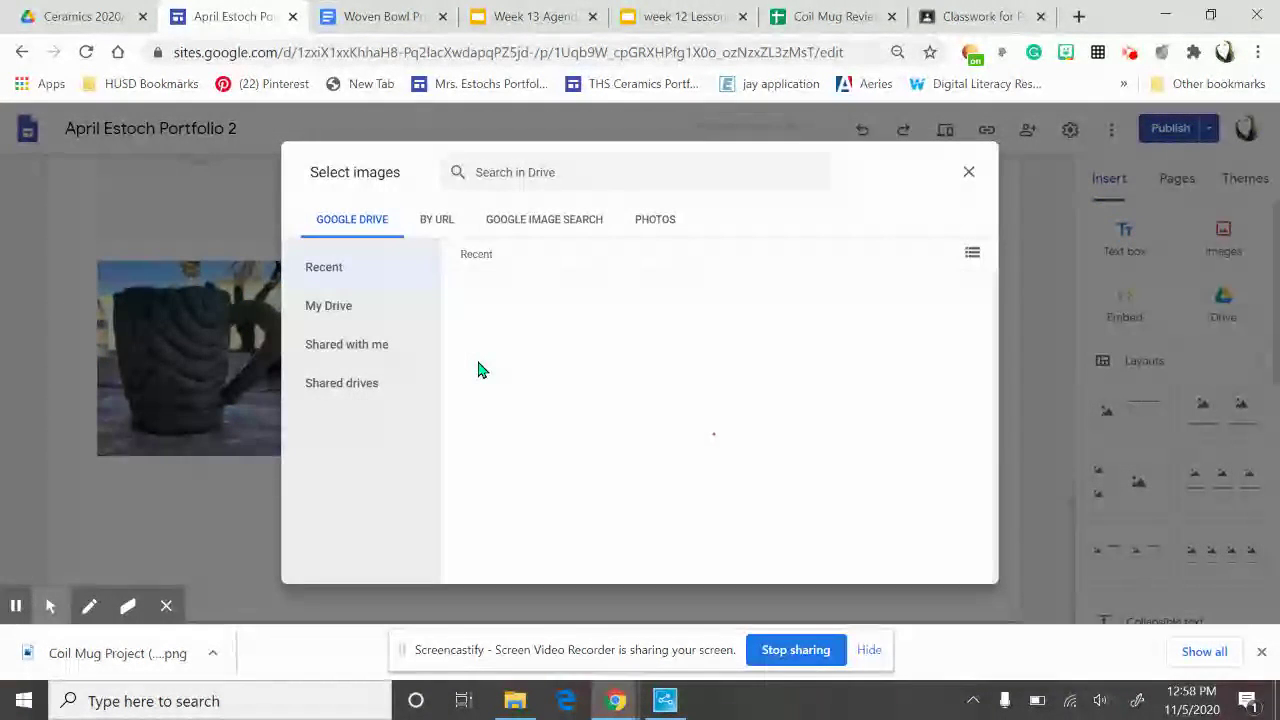
pyautogui.click(480, 368)
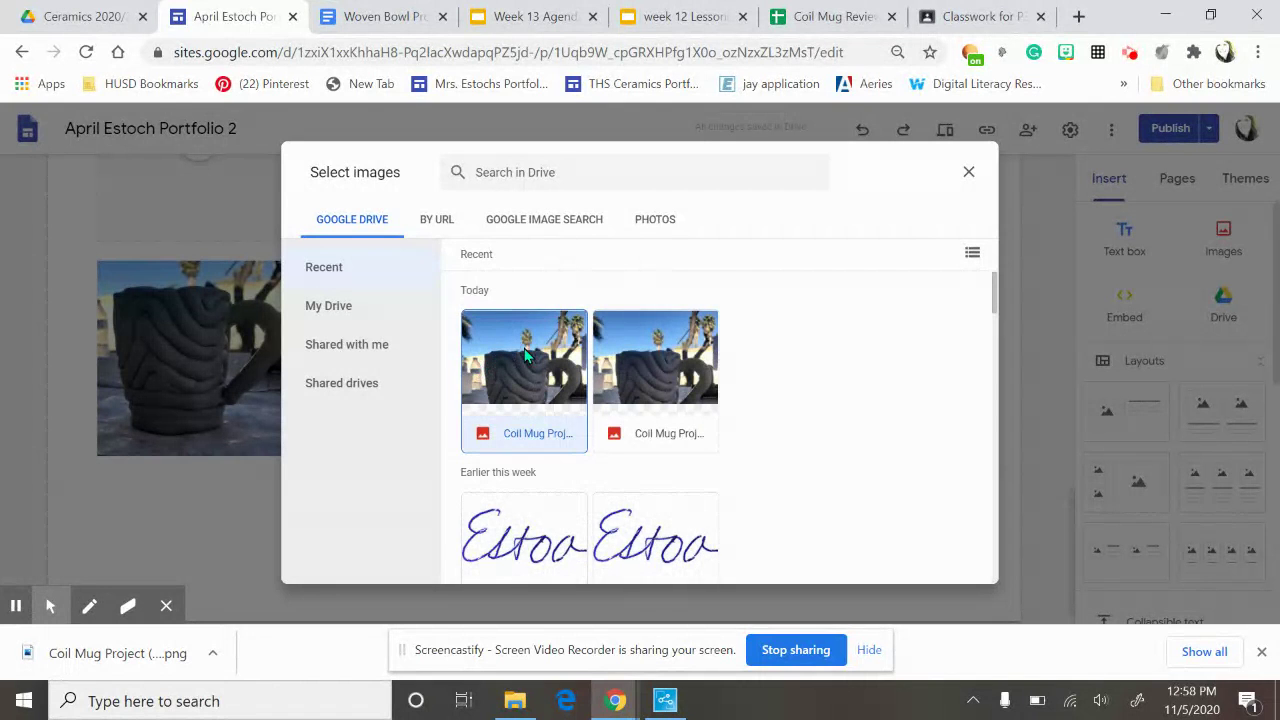
pyautogui.click(958, 565)
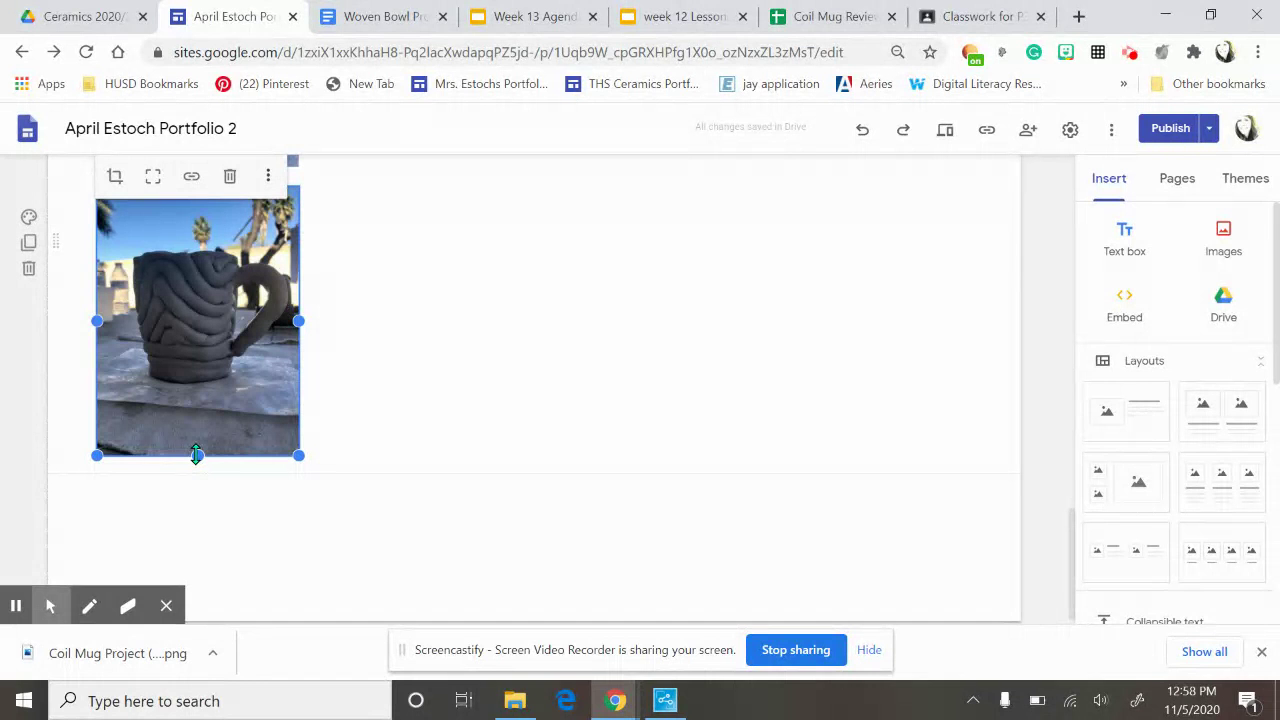
# Shorten the second mug photo and adjust its crop to fit the mug.
pyautogui.moveTo(196, 455); pyautogui.dragTo(197, 391)
pyautogui.click(197, 318)
pyautogui.click(197, 318)
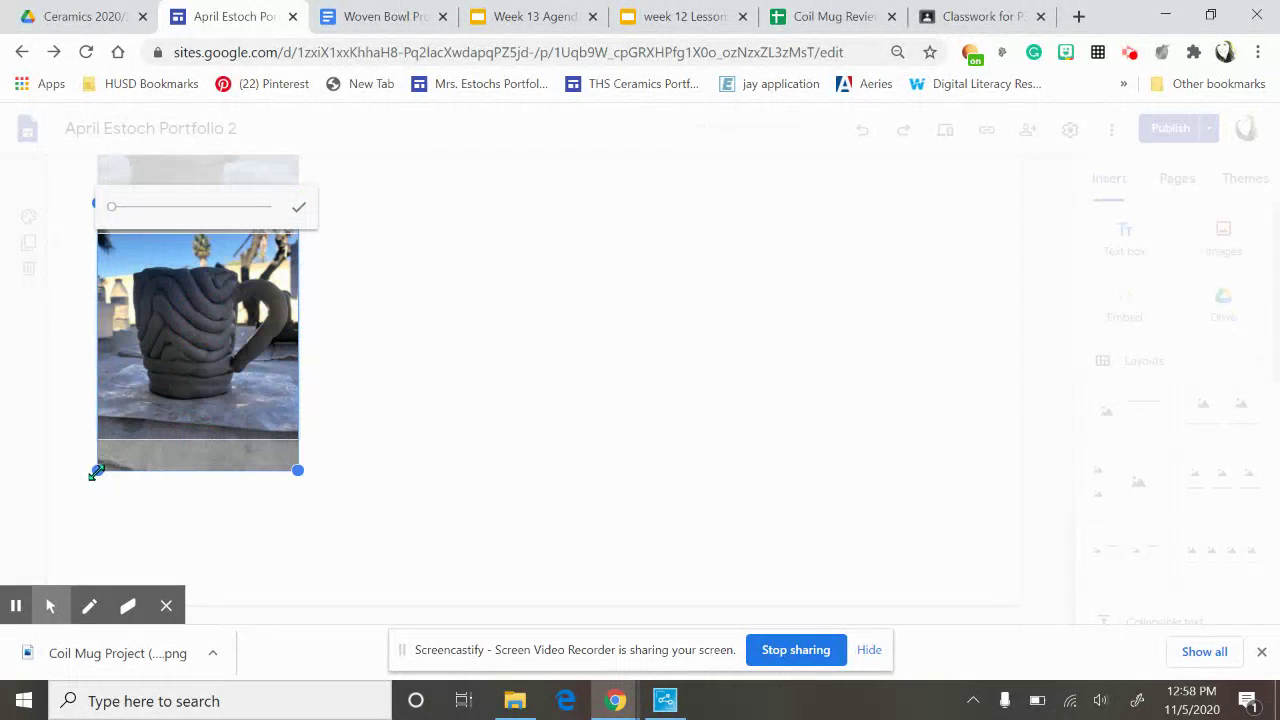
pyautogui.moveTo(96, 468); pyautogui.dragTo(69, 500)
pyautogui.click(164, 354)
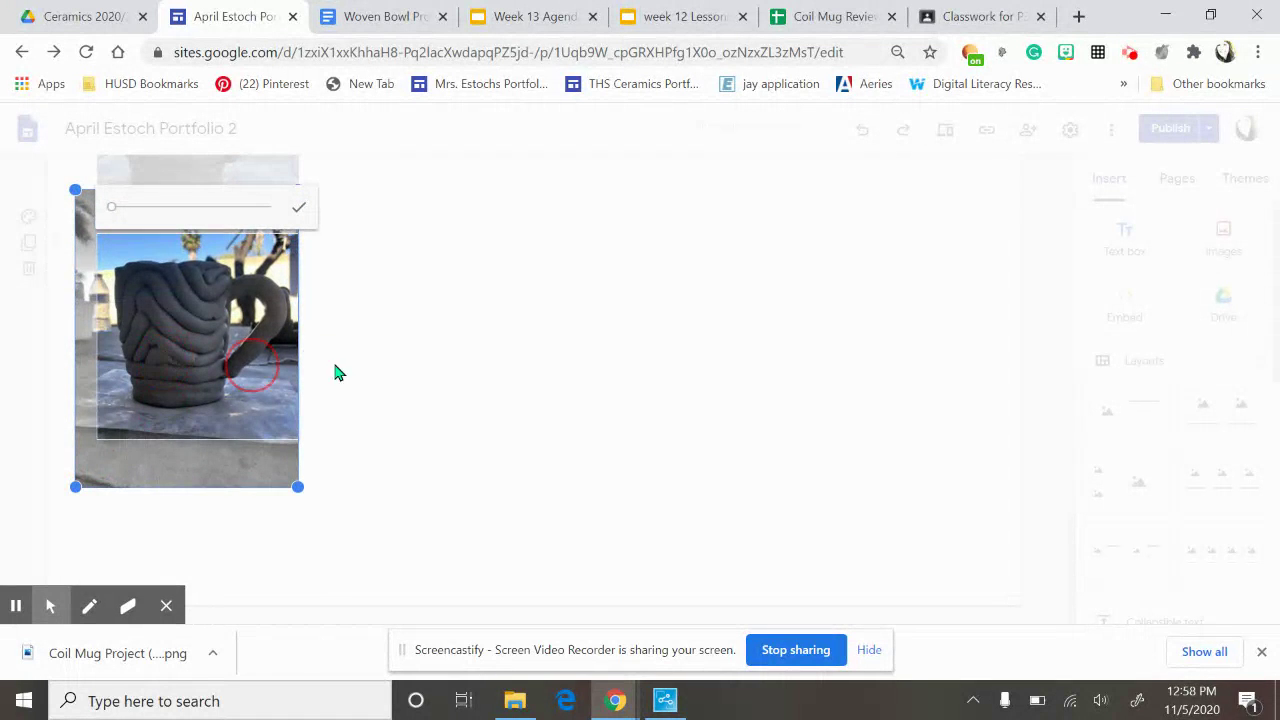
pyautogui.click(405, 375)
pyautogui.scroll(5, 405, 452)
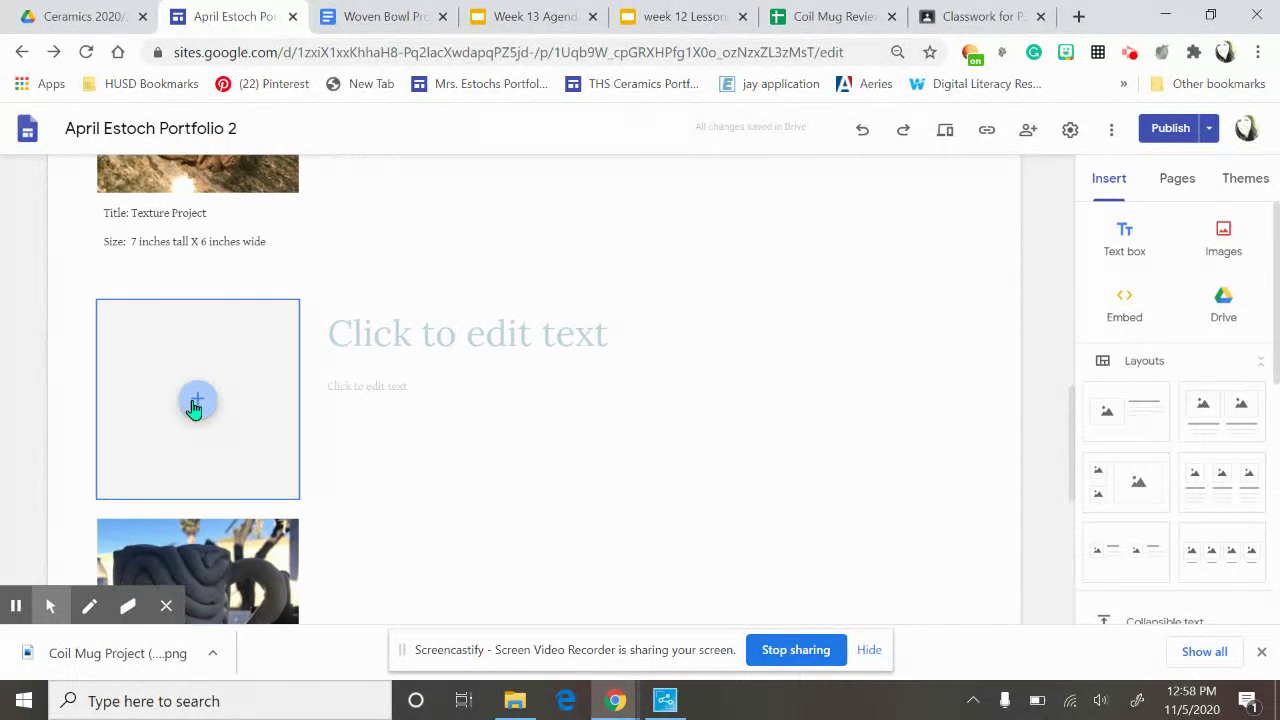
# Fill the empty image placeholder with IMG_6961.jpg from My Drive.
pyautogui.click(200, 414)
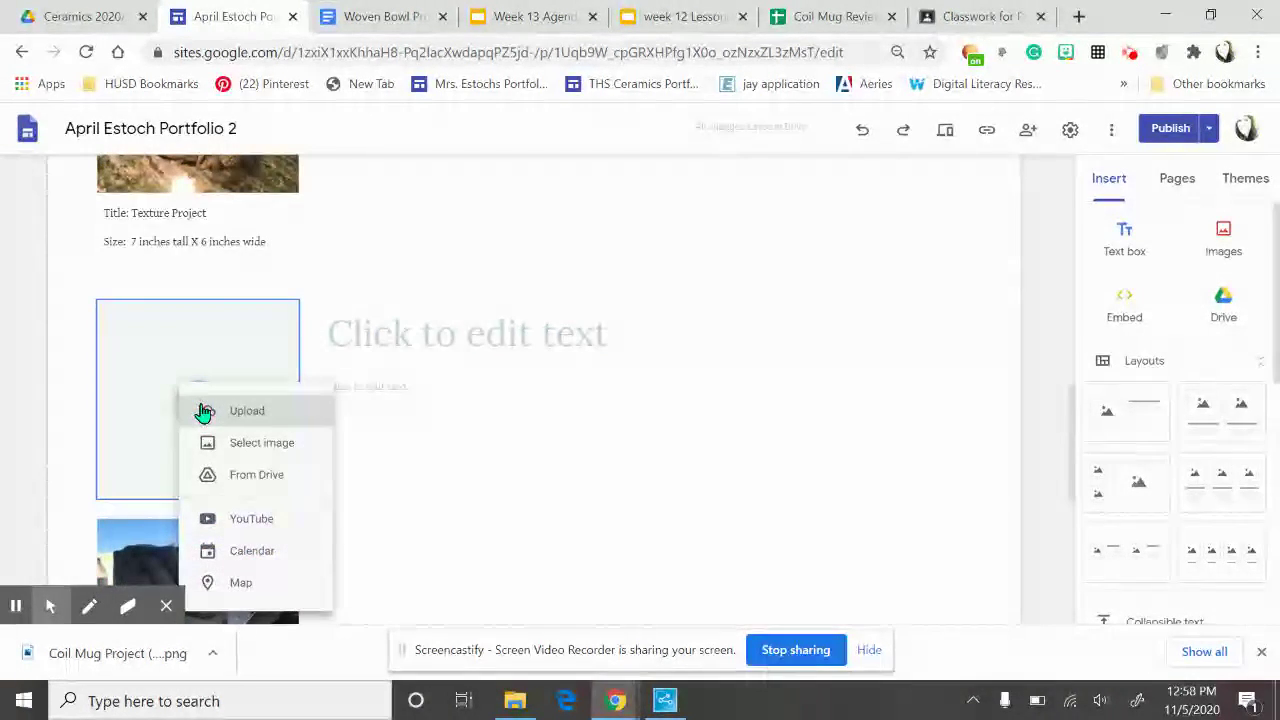
pyautogui.click(260, 443)
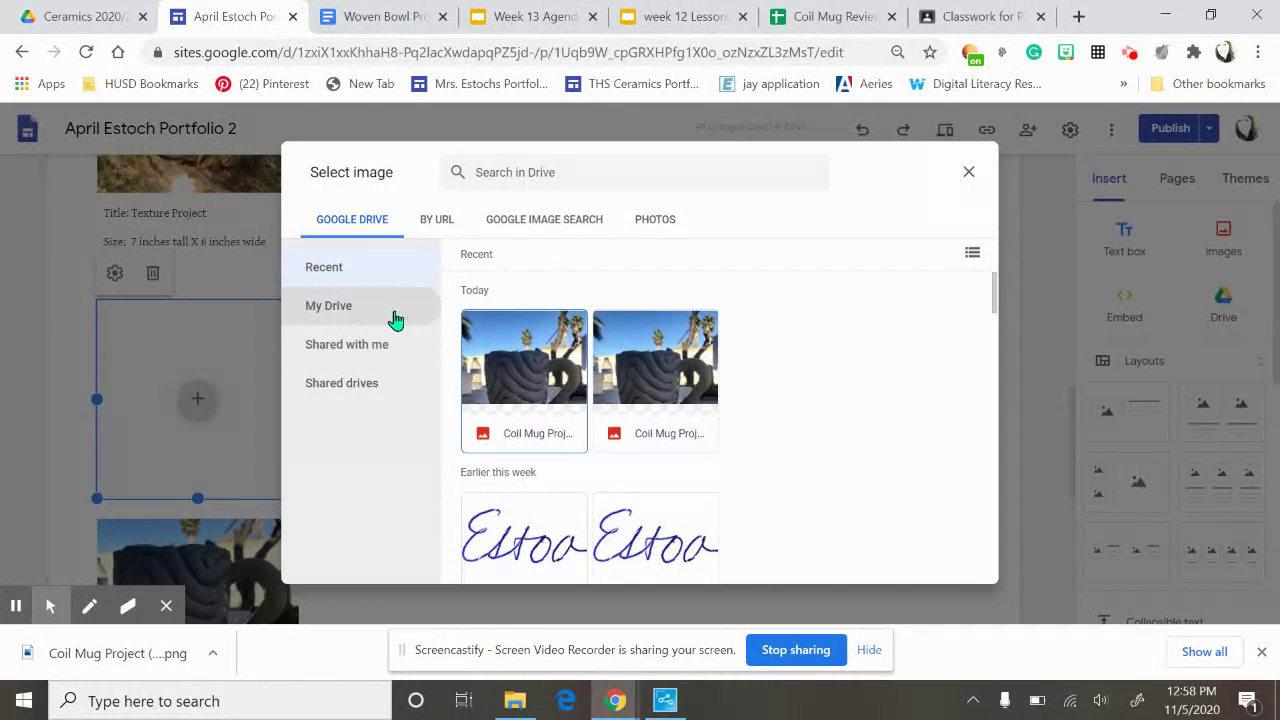
pyautogui.click(330, 310)
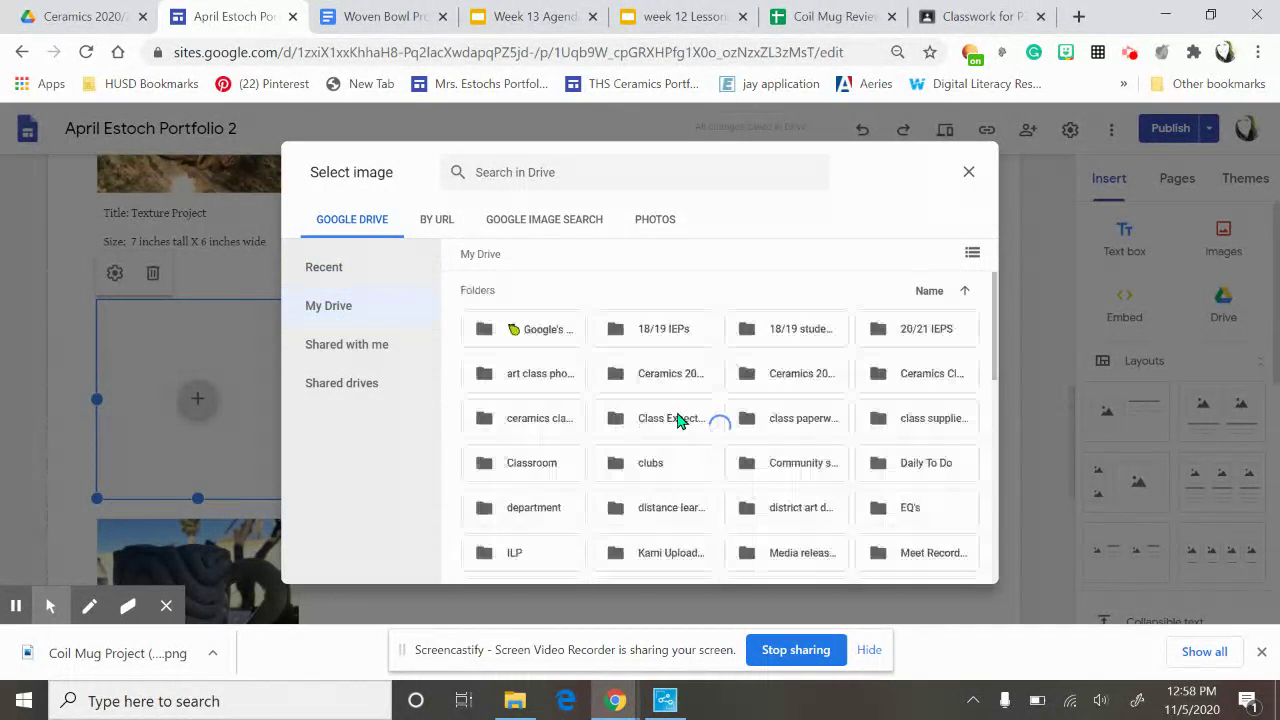
pyautogui.scroll(-1, 668, 407)
pyautogui.scroll(-10, 668, 407)
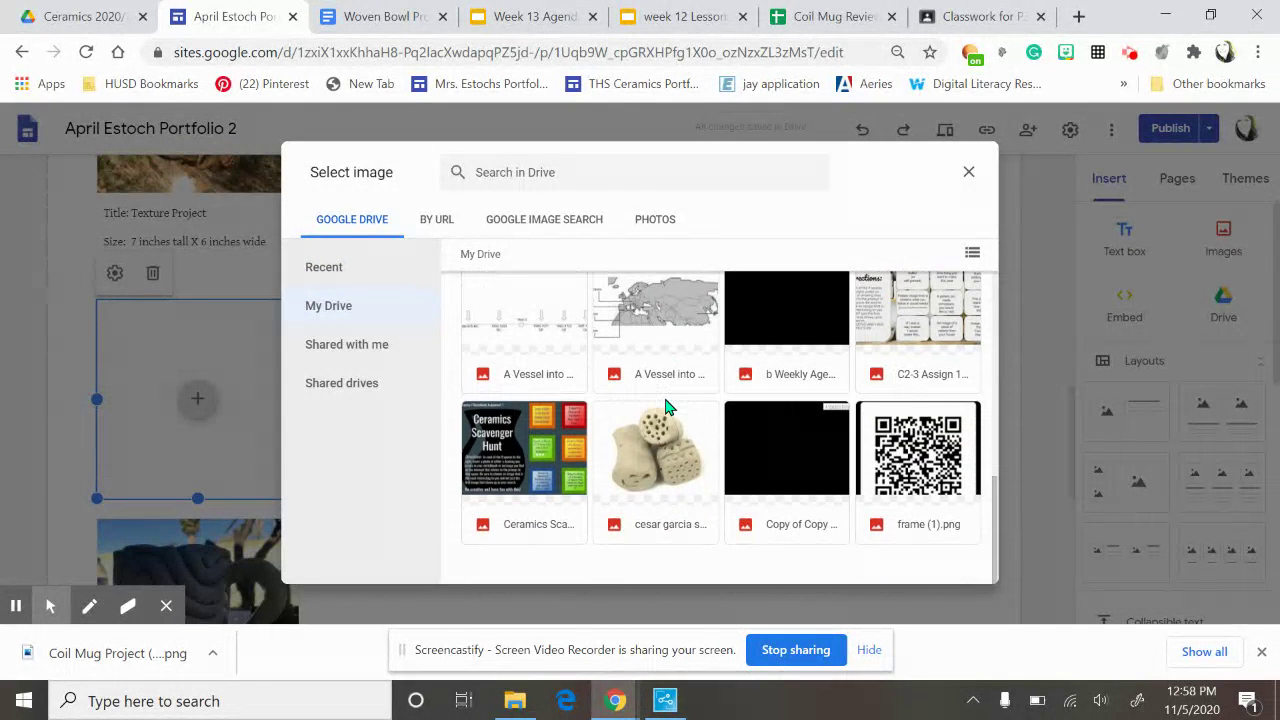
pyautogui.scroll(-8, 741, 391)
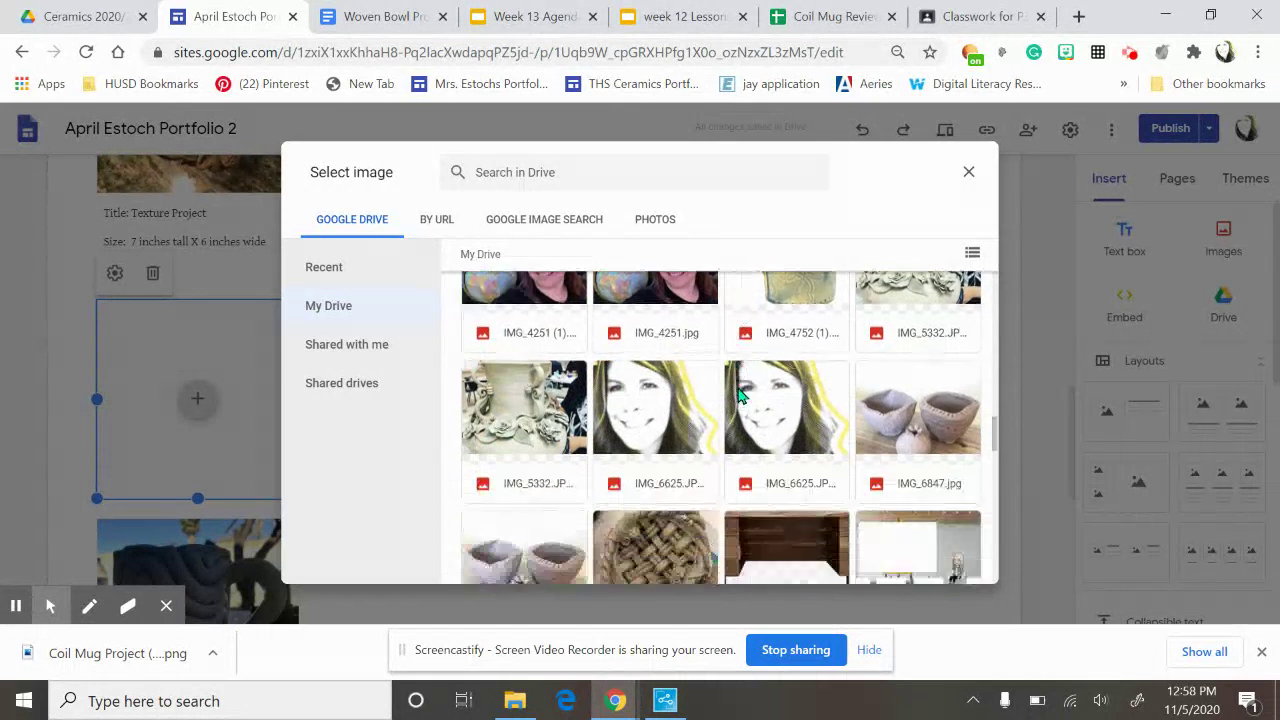
pyautogui.scroll(2, 648, 380)
pyautogui.click(629, 418)
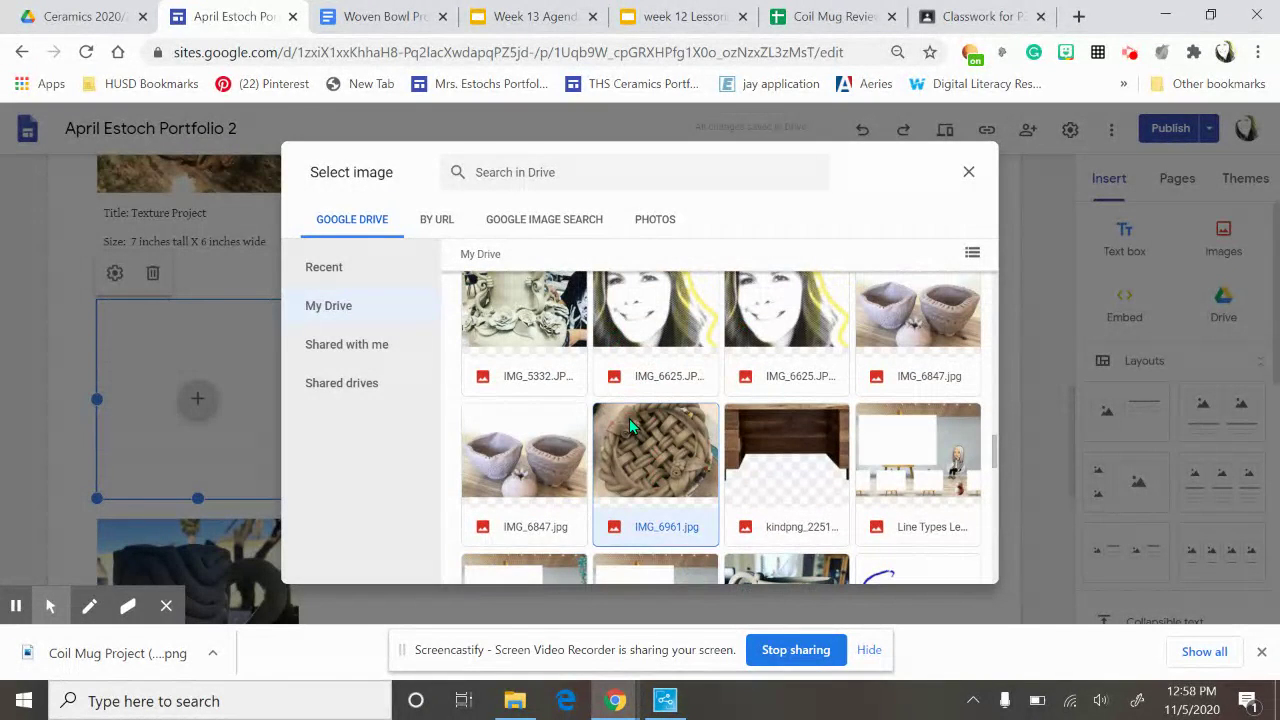
pyautogui.click(953, 564)
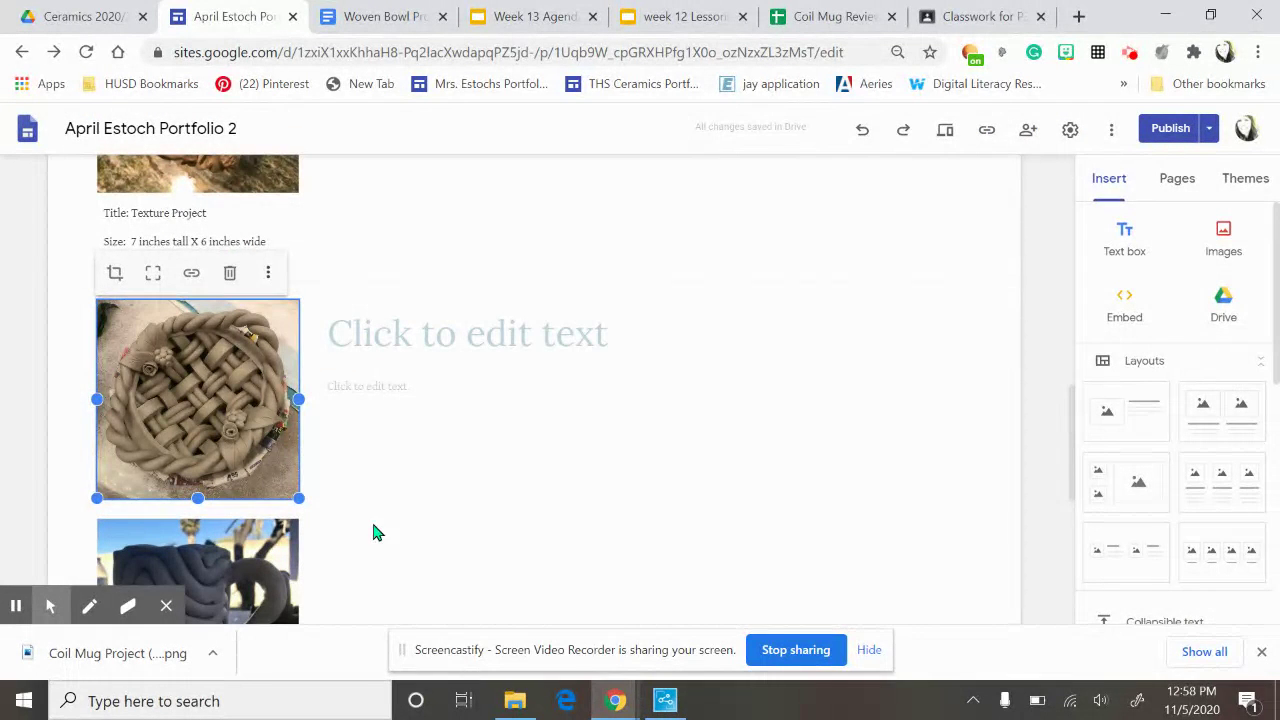
pyautogui.scroll(-4, 377, 509)
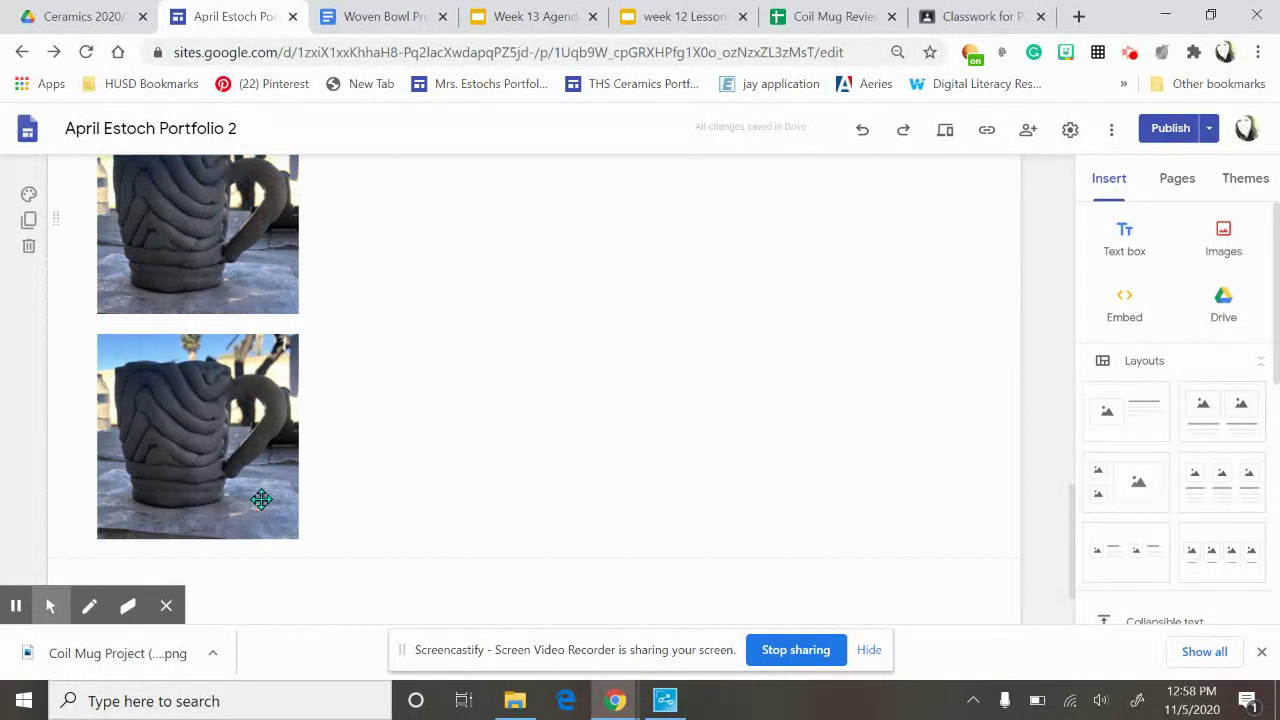
# Add a text box under the woven bowl photo for its caption.
pyautogui.doubleClick(186, 552)
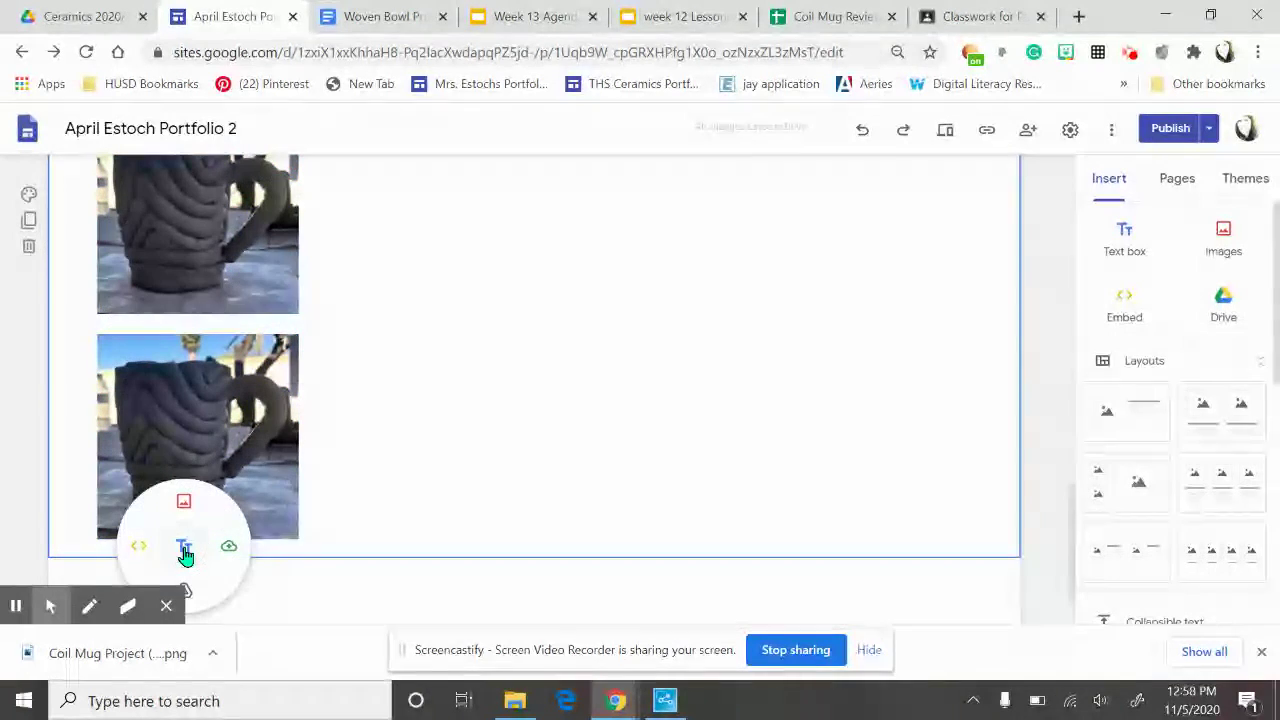
pyautogui.click(185, 552)
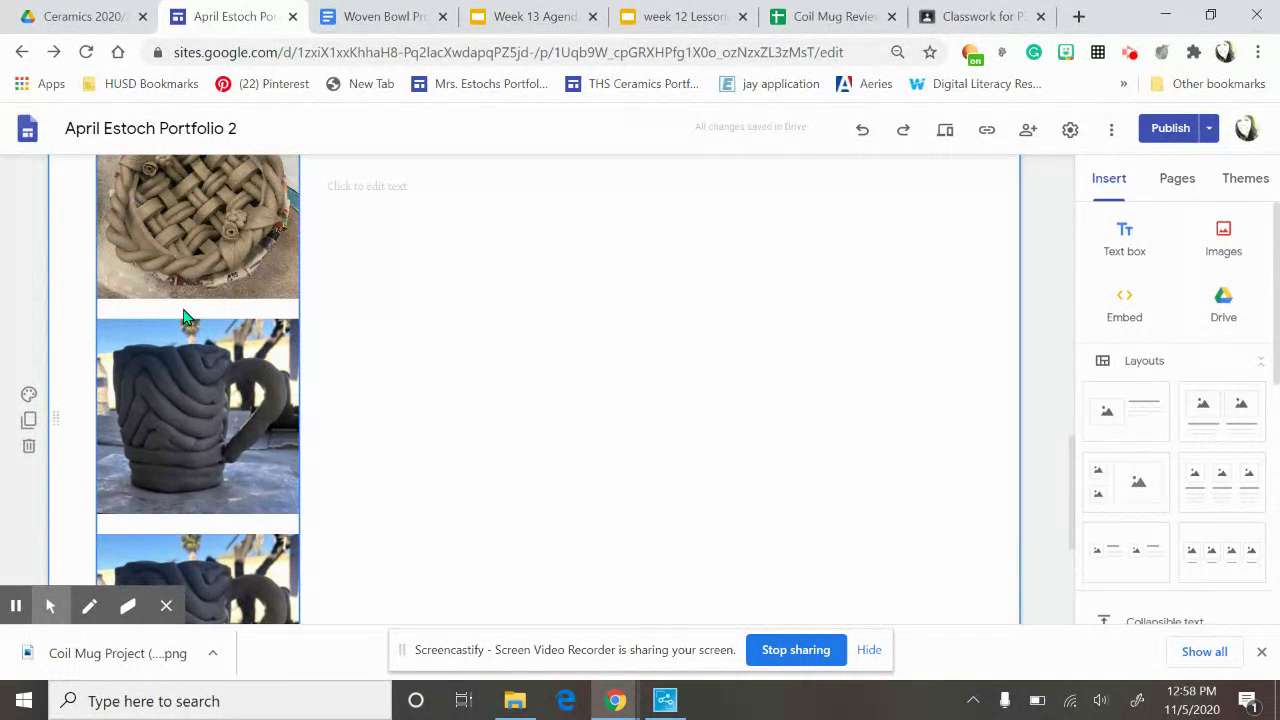
pyautogui.doubleClick(184, 316)
pyautogui.click(183, 309)
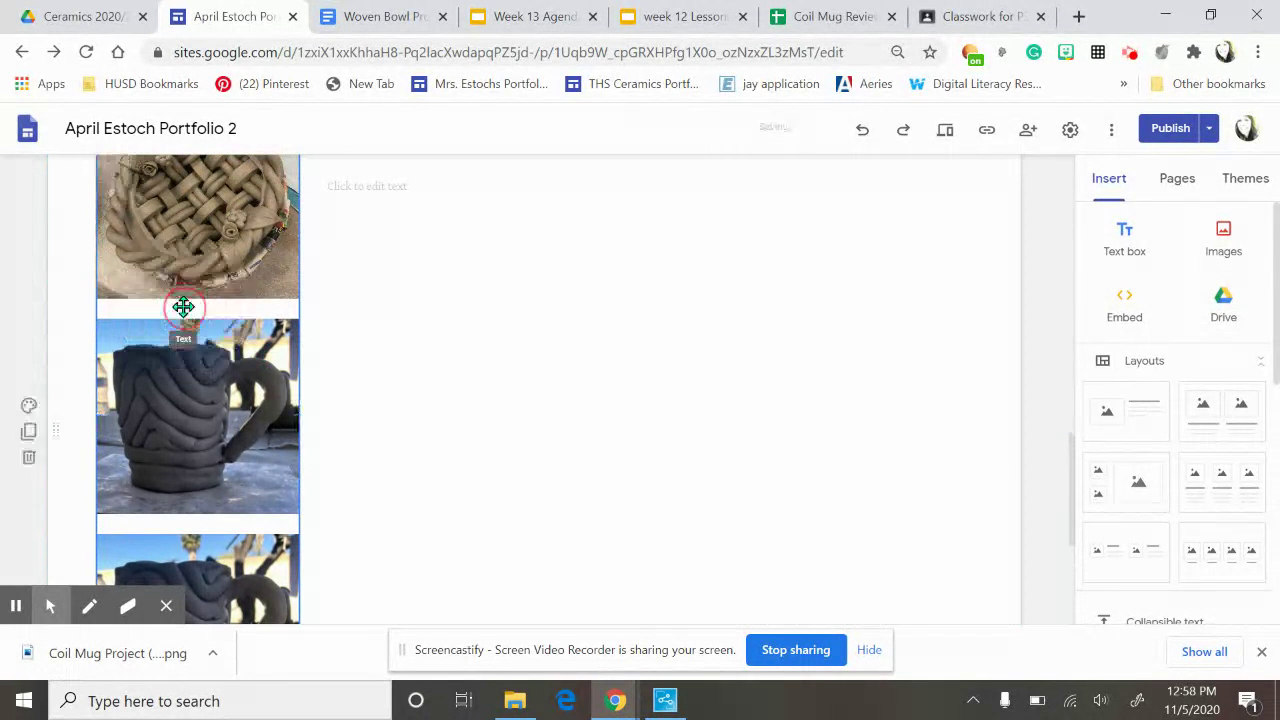
pyautogui.moveTo(184, 408)
pyautogui.mouseDown()
pyautogui.moveTo(217, 349)
pyautogui.moveTo(229, 251)
pyautogui.moveTo(190, 248)
pyautogui.moveTo(190, 402)
pyautogui.mouseUp()
# Type the caption lines 'Title: Woven Bowl' and 'Size:' under the bowl.
pyautogui.click(197, 451)
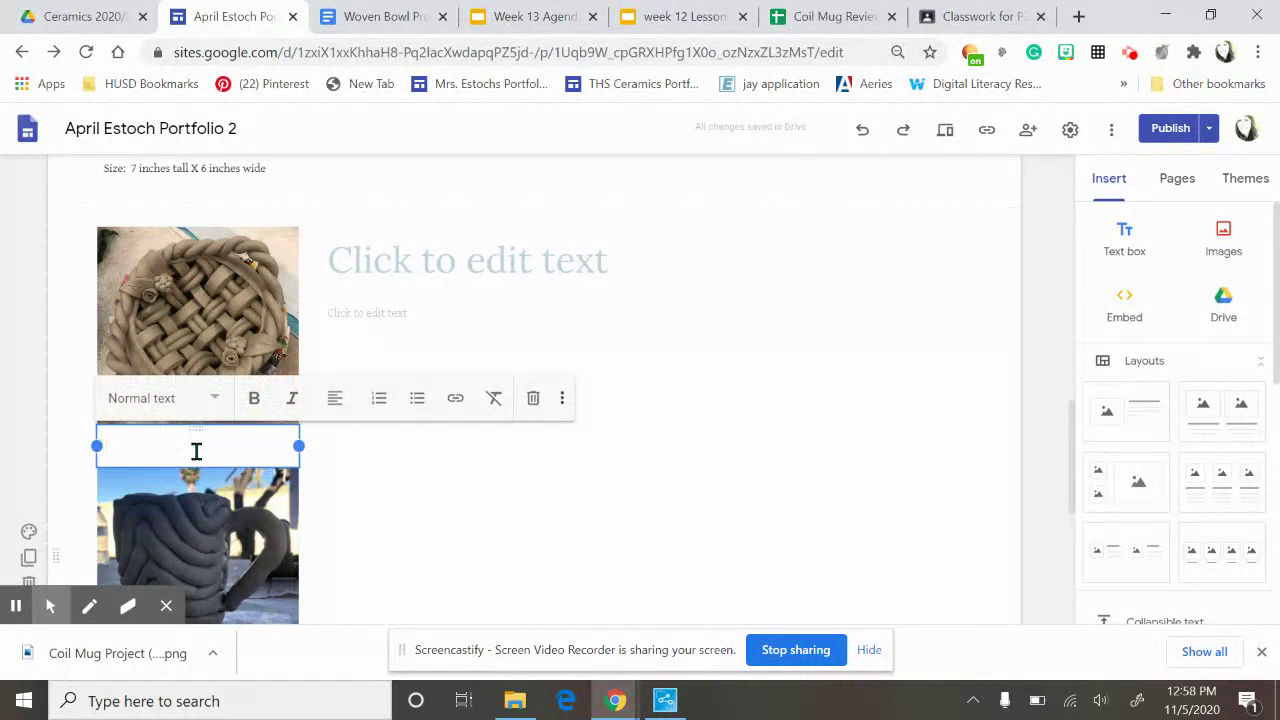
pyautogui.write('Title;')
pyautogui.press('Return')
pyautogui.write('Size')
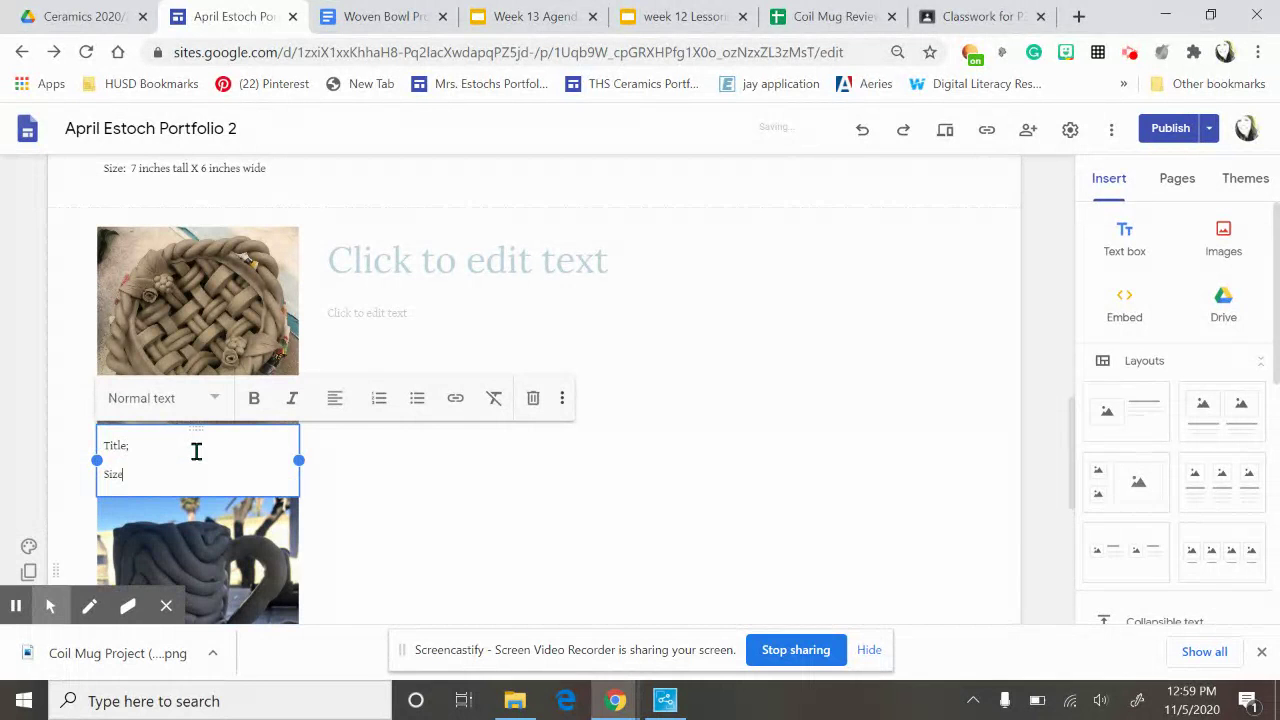
pyautogui.write(':')
pyautogui.click(178, 446)
pyautogui.press('BackSpace')
pyautogui.press('BackSpace')
pyautogui.write(': Wo')
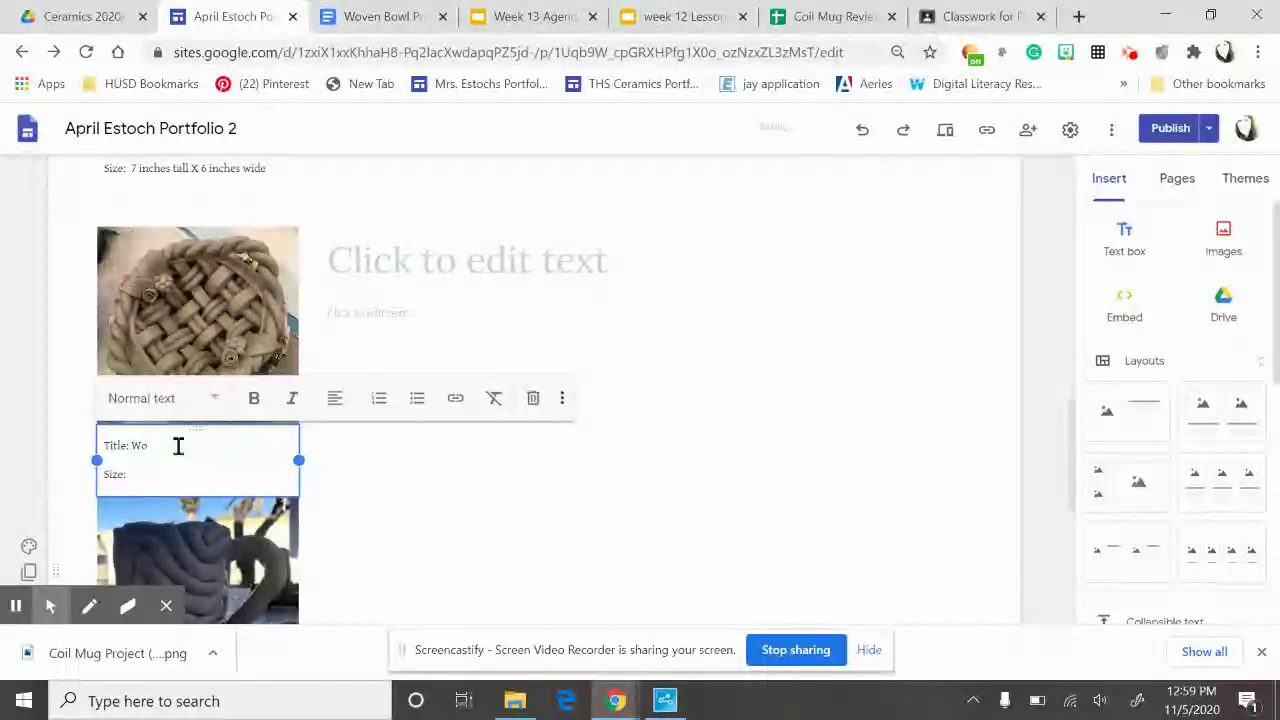
pyautogui.write('ven Bowl Size:')
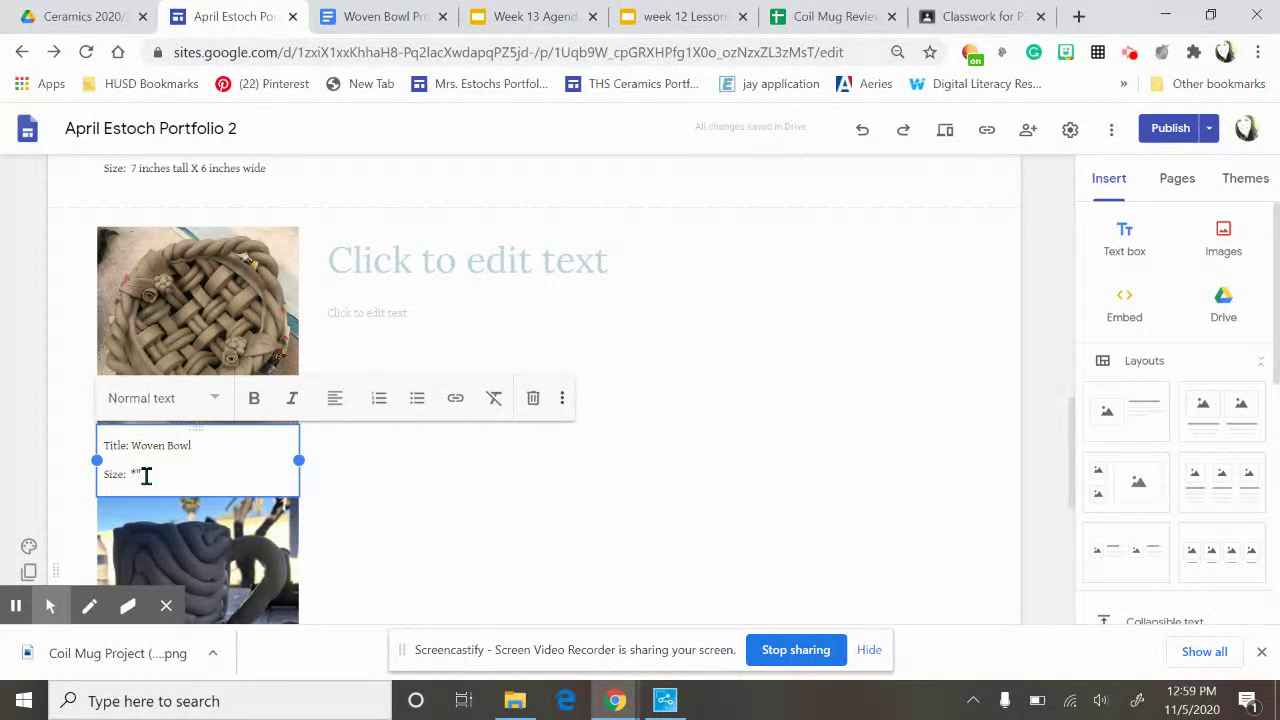
pyautogui.press('BackSpace')
# Complete the size line as '8 inches x 9 1/2 inches', correcting typos.
pyautogui.write('8')
pyautogui.write('inches x')
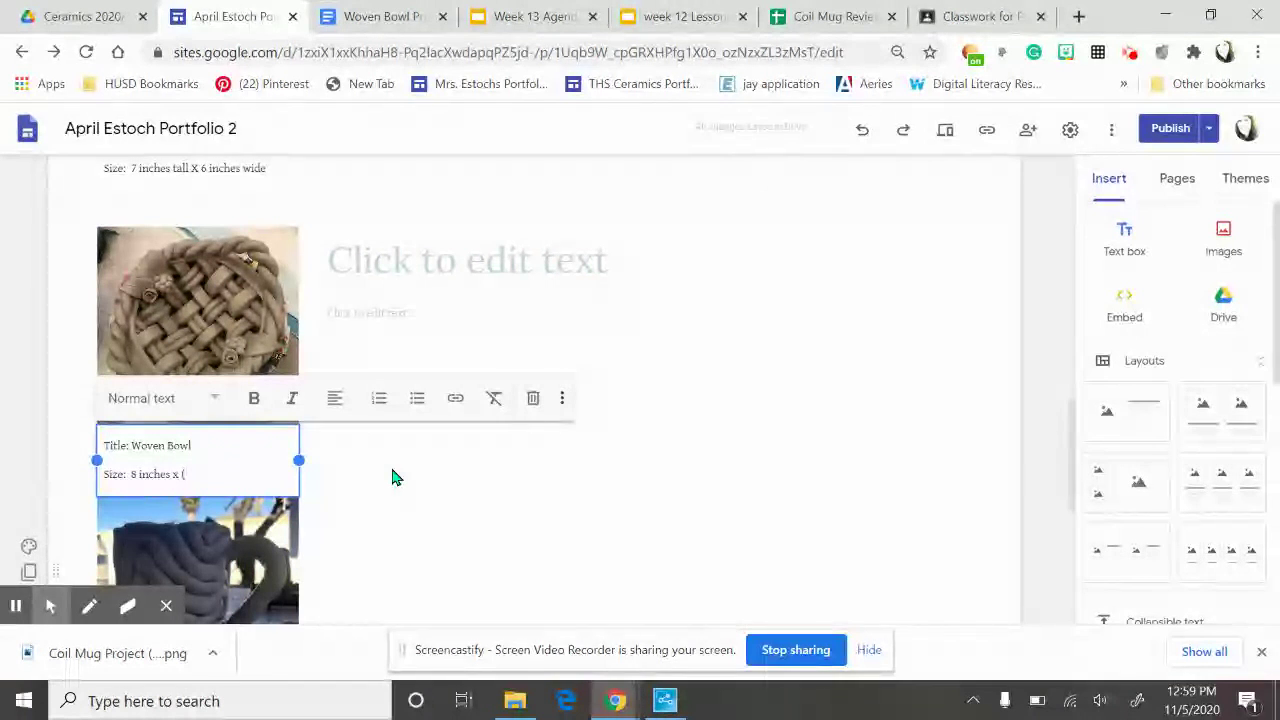
pyautogui.write('( 1/2')
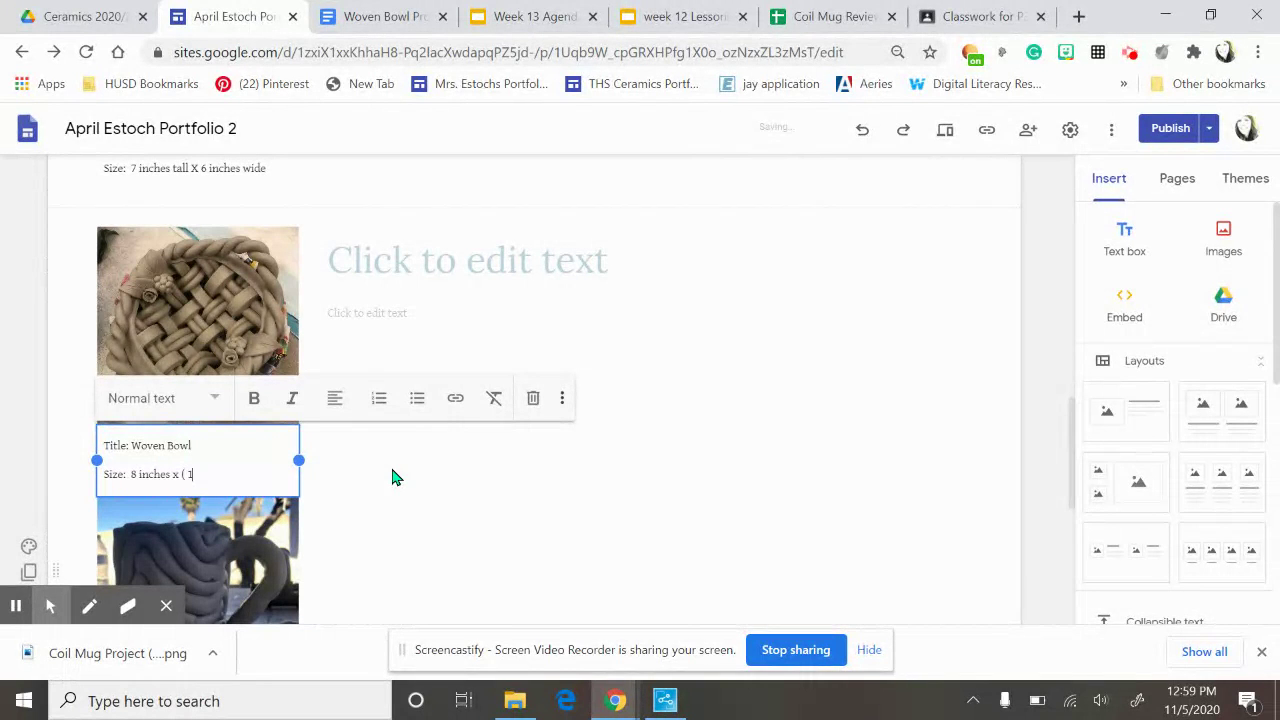
pyautogui.press('BackSpace')
pyautogui.press('BackSpace')
pyautogui.press('BackSpace')
pyautogui.press('BackSpace')
pyautogui.write('9 1/2 inc')
pyautogui.write('es')
pyautogui.press('BackSpace')
pyautogui.press('BackSpace')
pyautogui.write('hes')
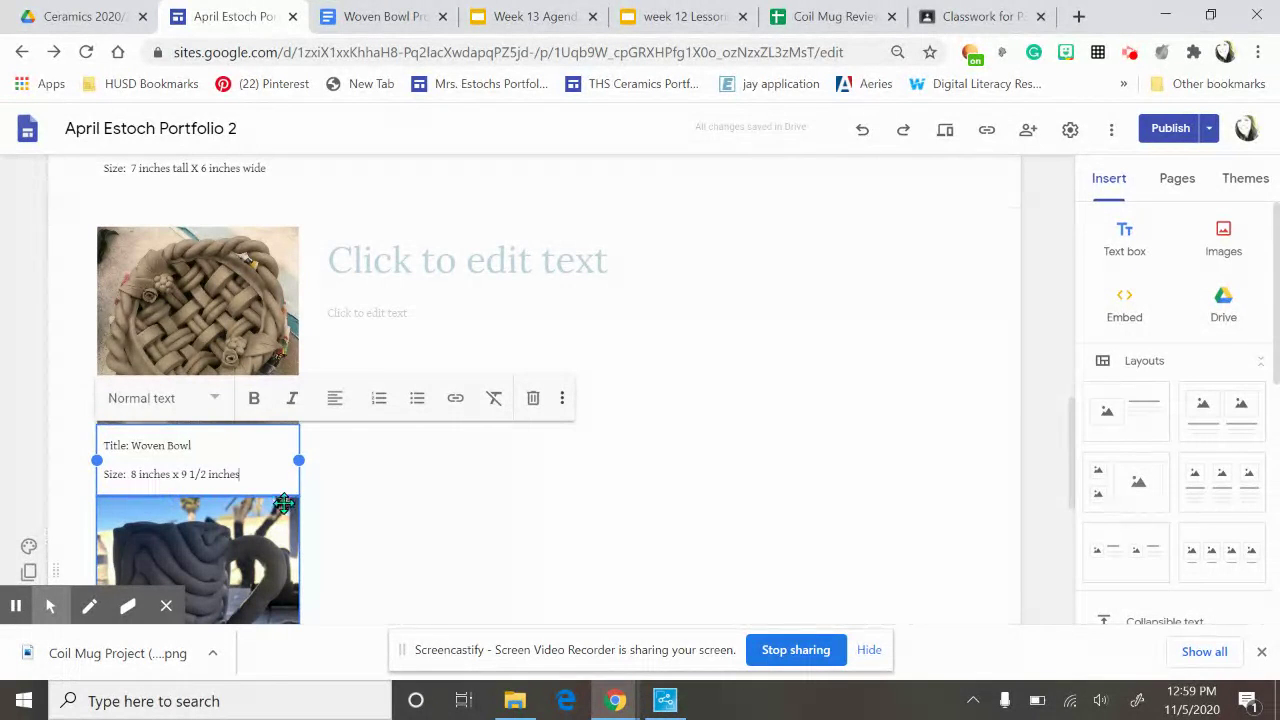
pyautogui.click(347, 500)
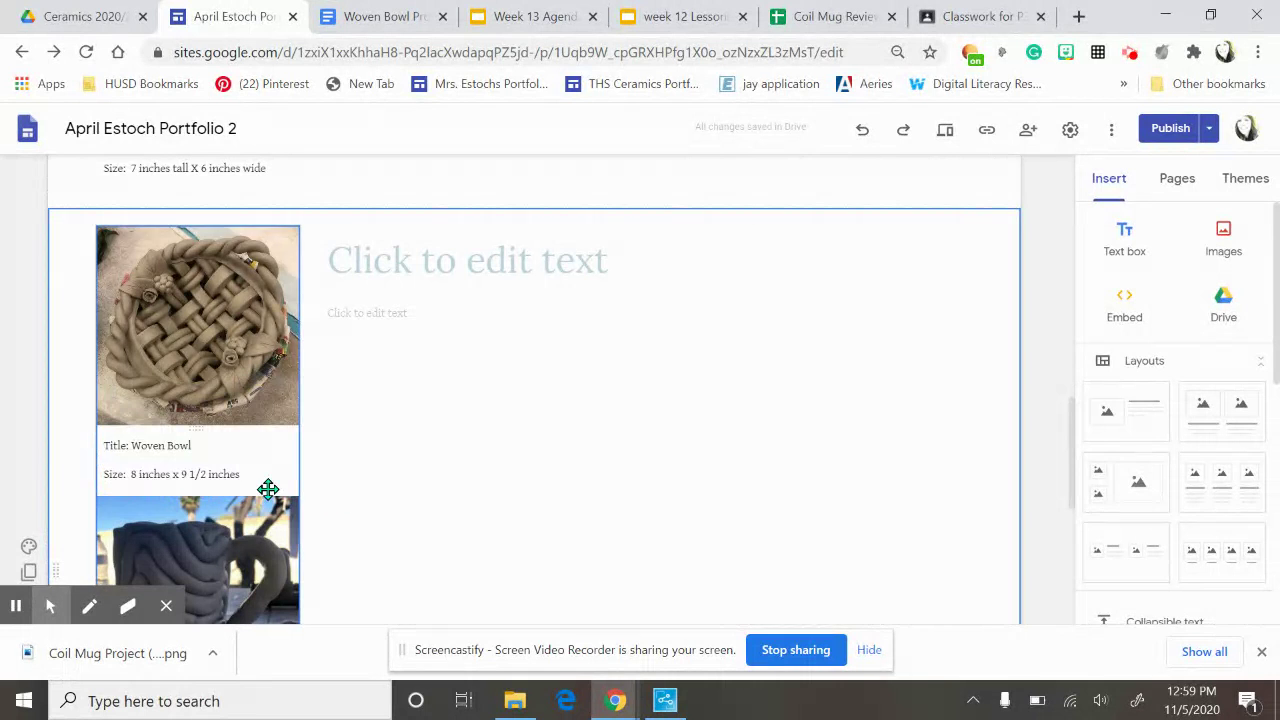
# Check the two mug photos below the caption and place the cursor in the heading box beside the bowl.
pyautogui.scroll(-2, 266, 491)
pyautogui.click(227, 414)
pyautogui.scroll(-2, 227, 456)
pyautogui.click(227, 456)
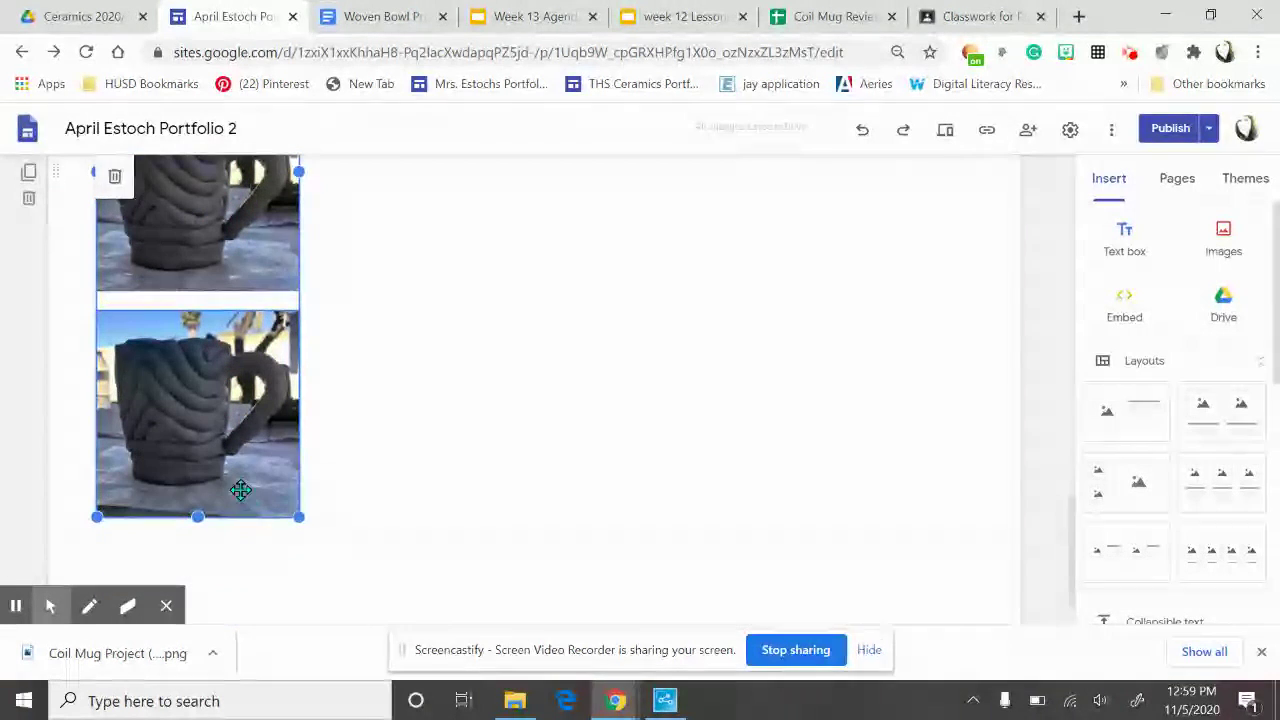
pyautogui.scroll(7, 360, 428)
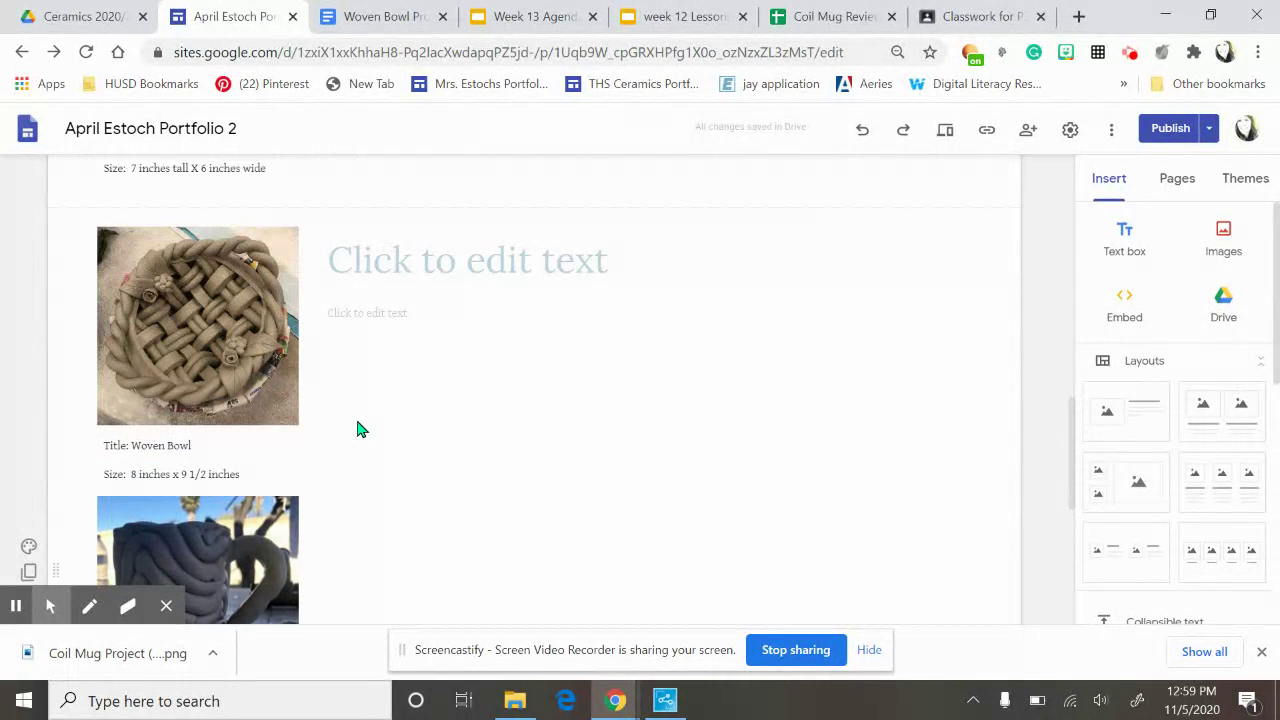
pyautogui.scroll(-7, 323, 477)
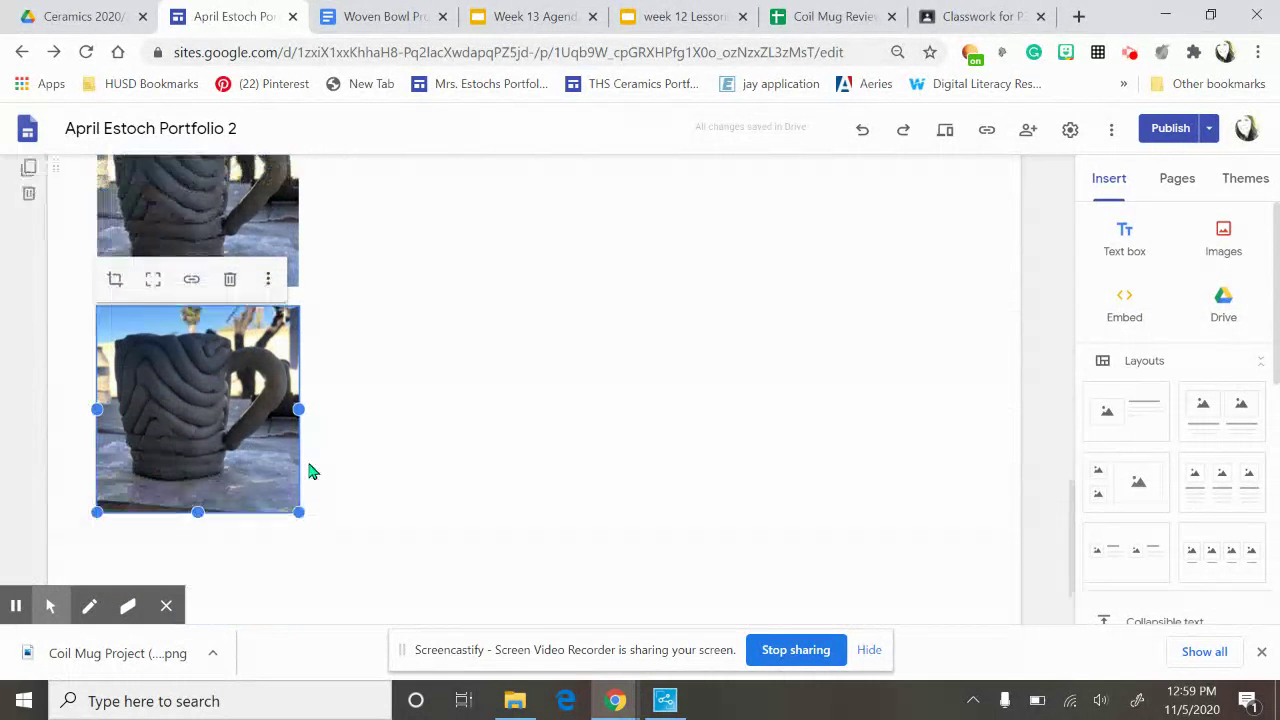
pyautogui.scroll(3, 256, 318)
pyautogui.scroll(3, 300, 345)
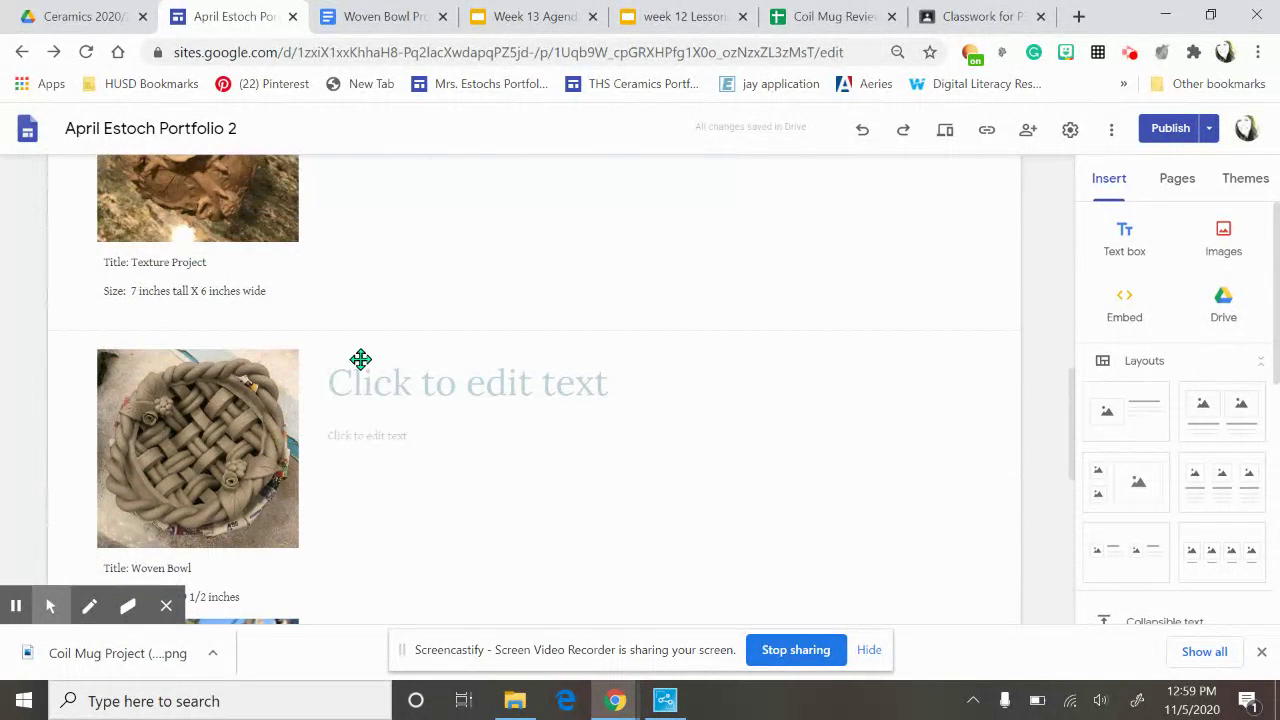
pyautogui.scroll(-1, 348, 488)
pyautogui.scroll(-2, 348, 488)
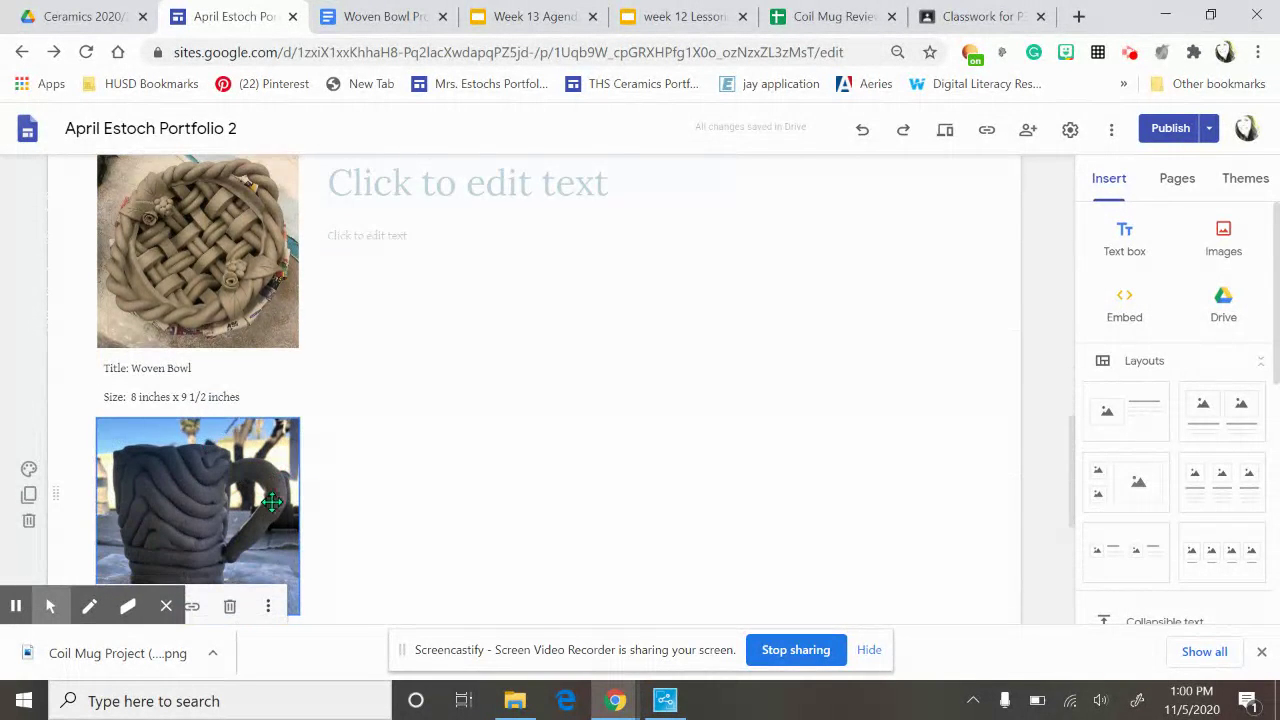
pyautogui.scroll(-3, 226, 420)
pyautogui.scroll(5, 400, 380)
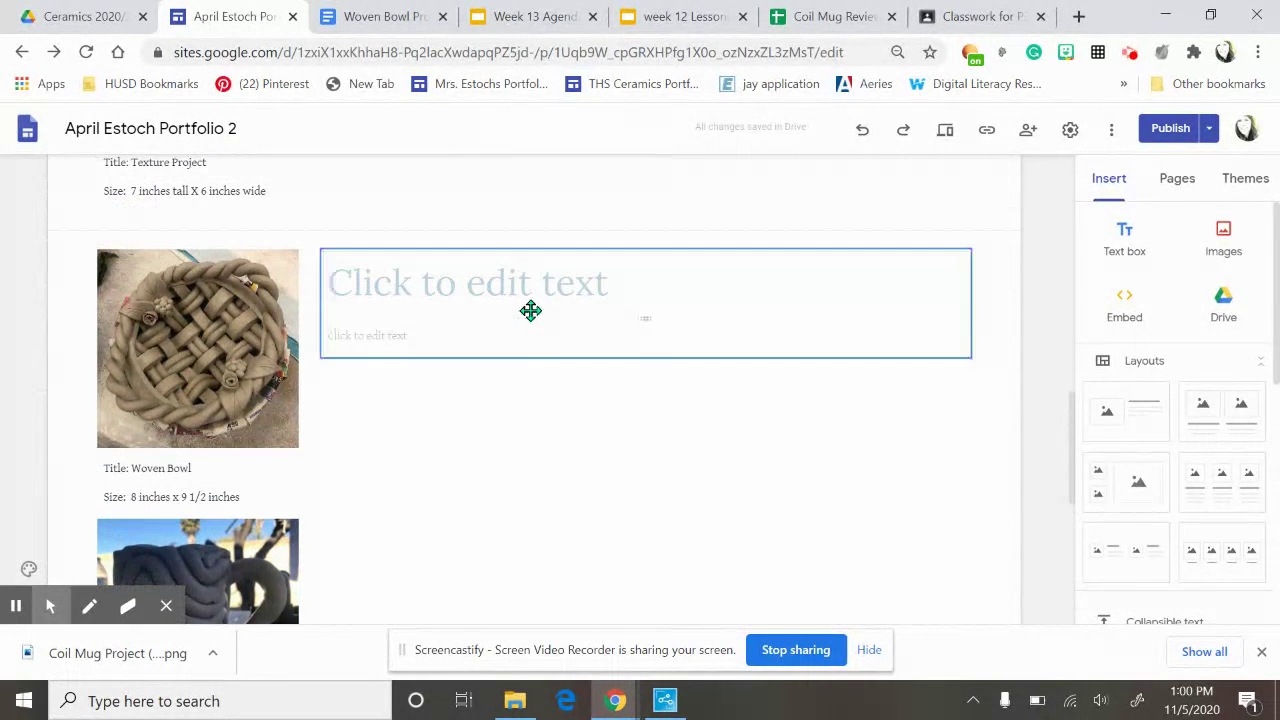
pyautogui.click(523, 292)
# Type the heading 'Reflection 3: Woven Project' and bring up the Woven Bowl reflection document.
pyautogui.write('Refelc')
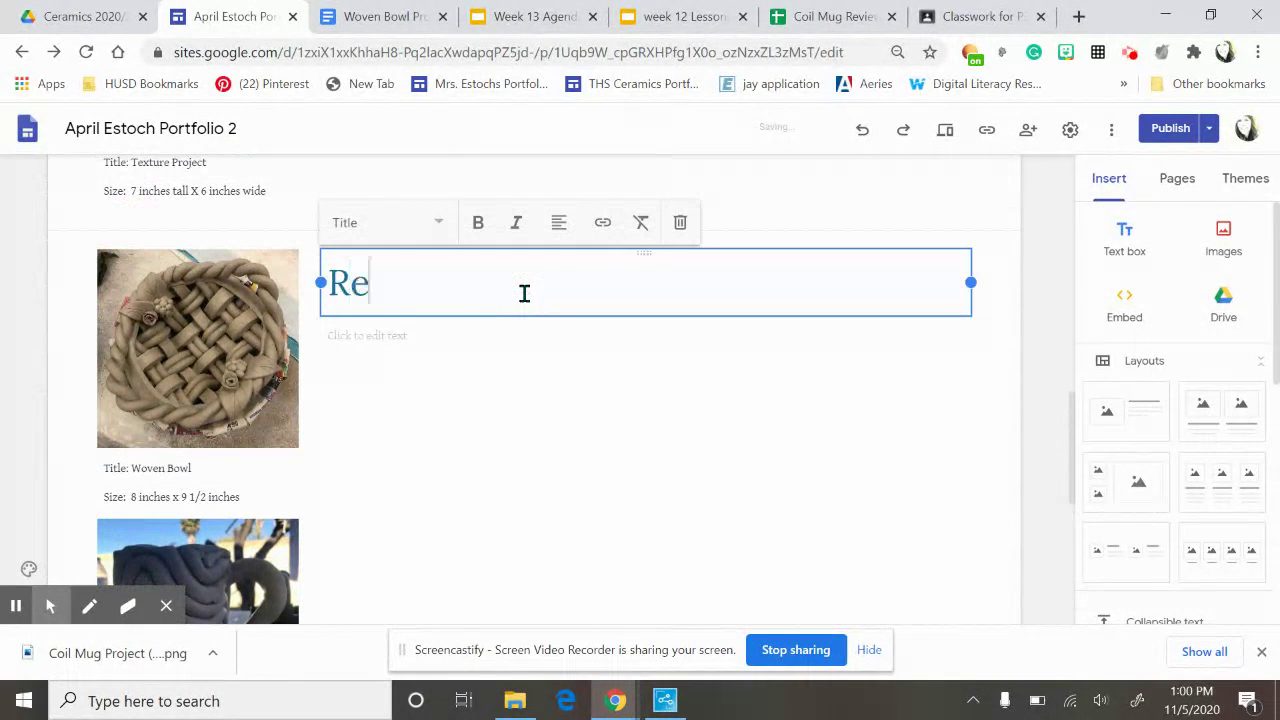
pyautogui.press('BackSpace')
pyautogui.press('BackSpace')
pyautogui.press('BackSpace')
pyautogui.write('lecti')
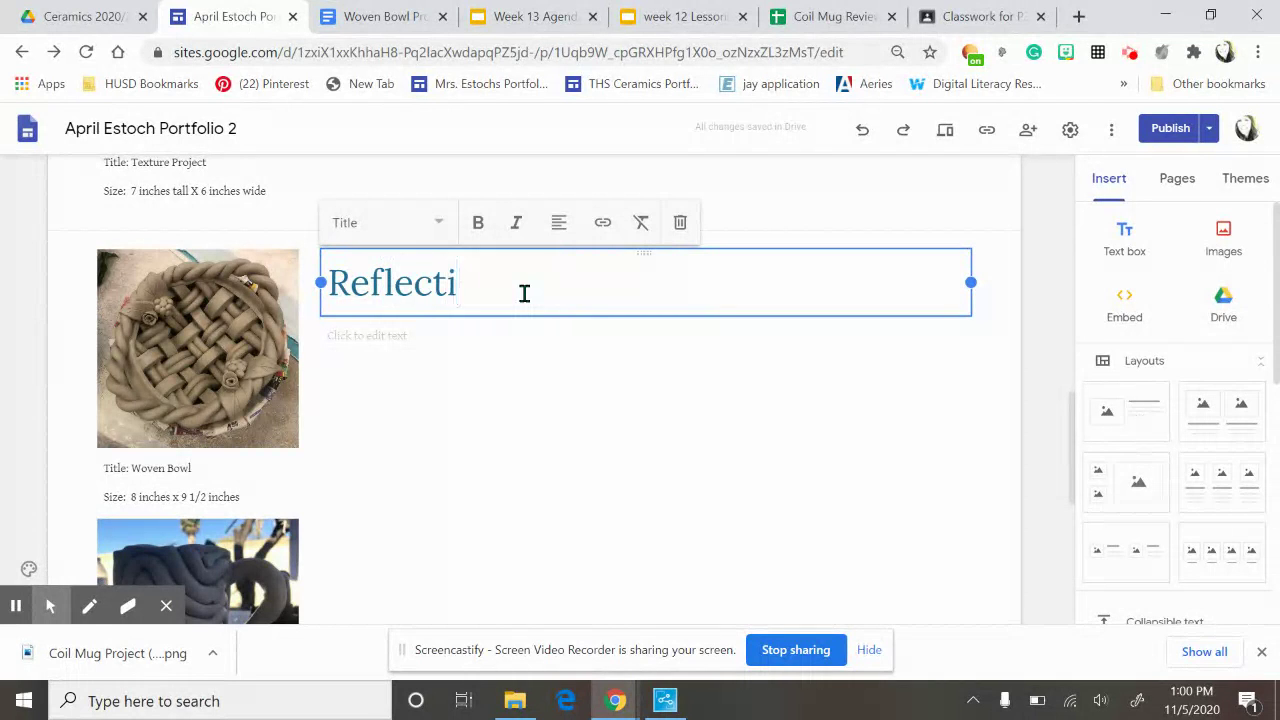
pyautogui.write('on 3: Woven ')
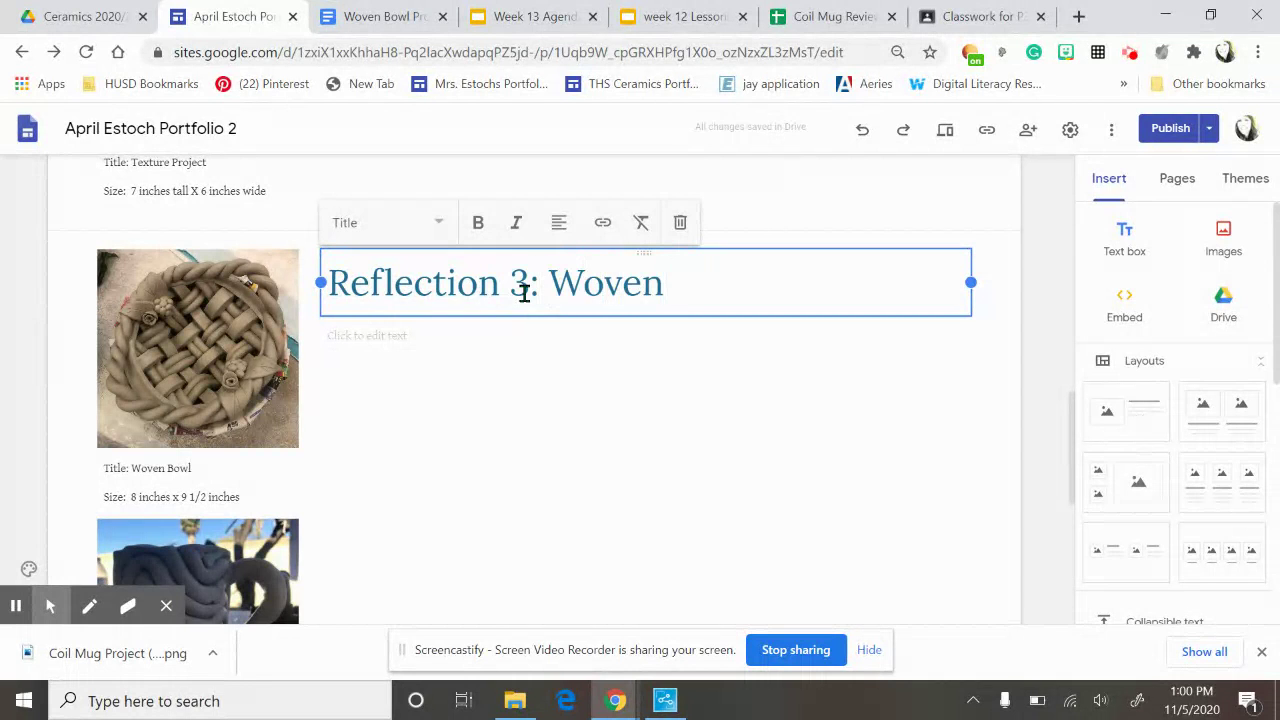
pyautogui.write('Proje')
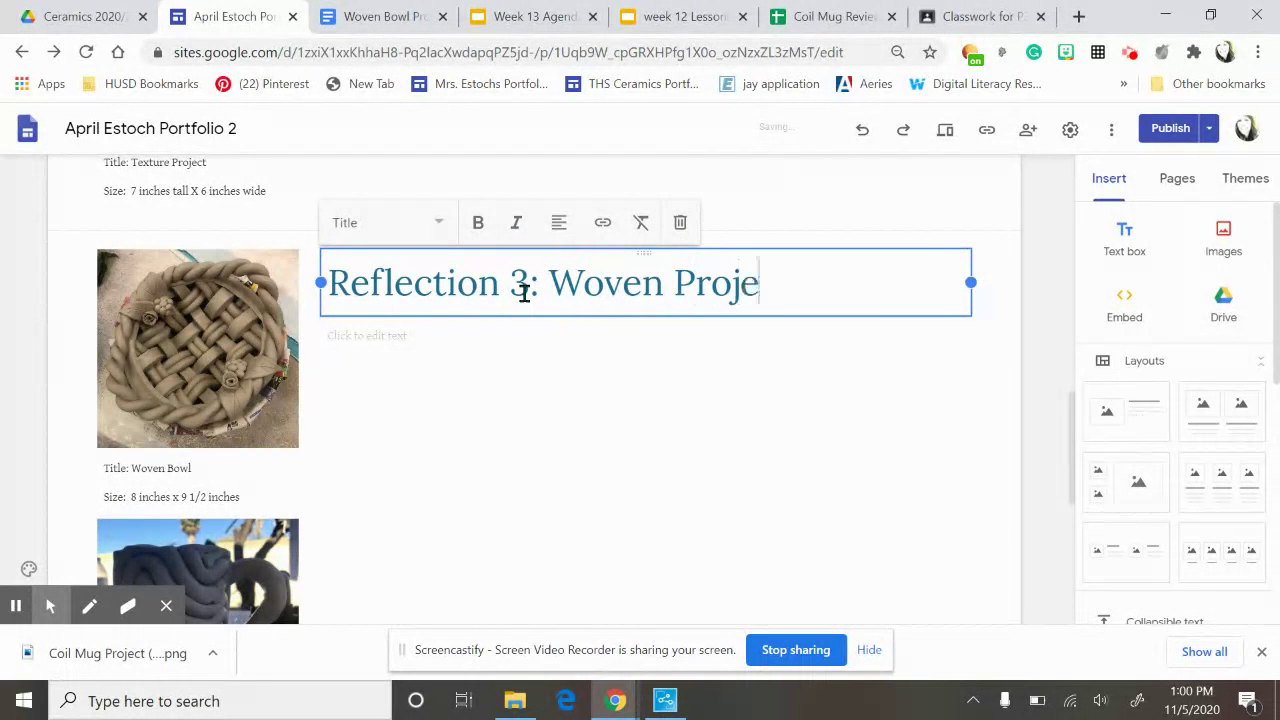
pyautogui.write('ct')
pyautogui.click(449, 335)
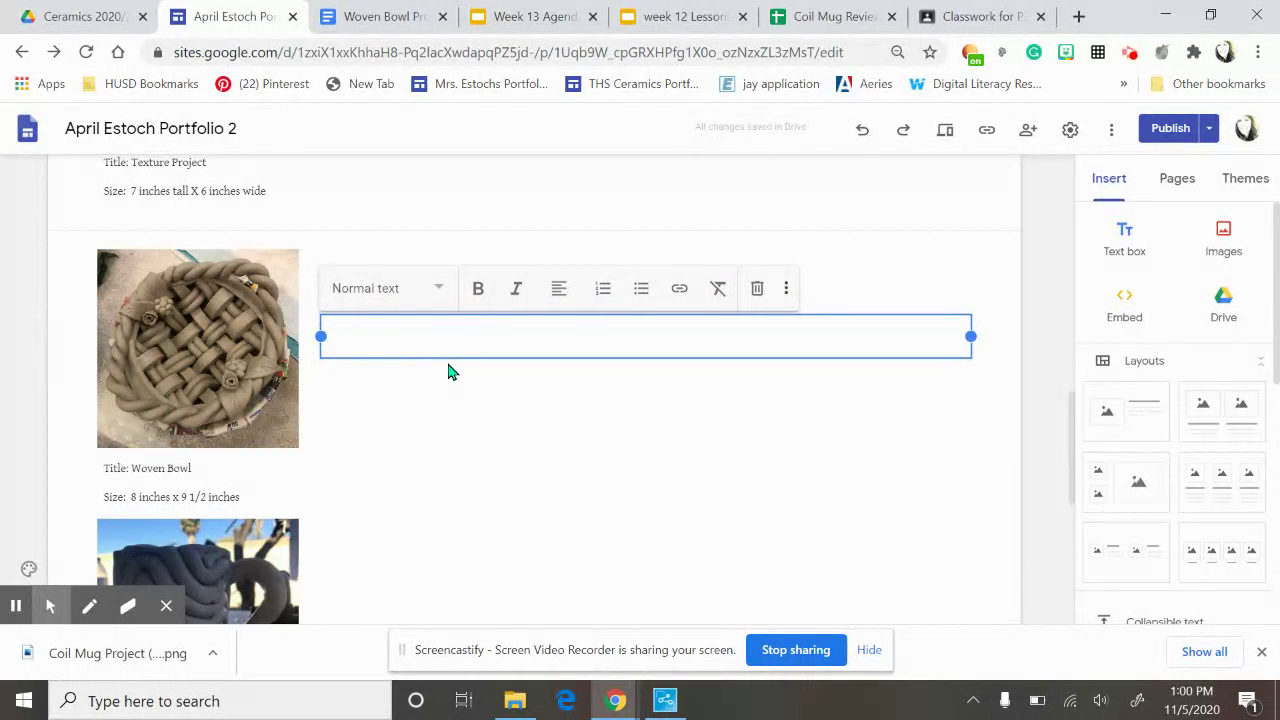
pyautogui.click(378, 16)
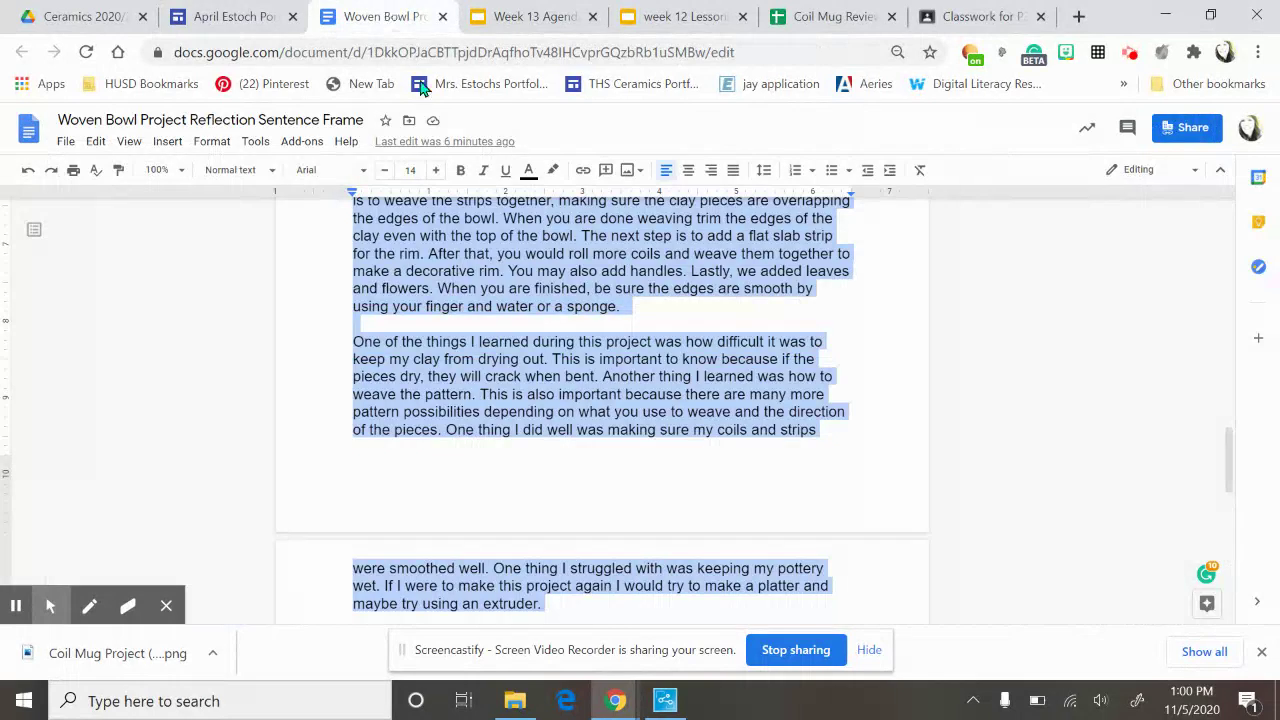
# Copy the two selected reflection paragraphs and return to the portfolio editor.
pyautogui.rightClick(485, 358)
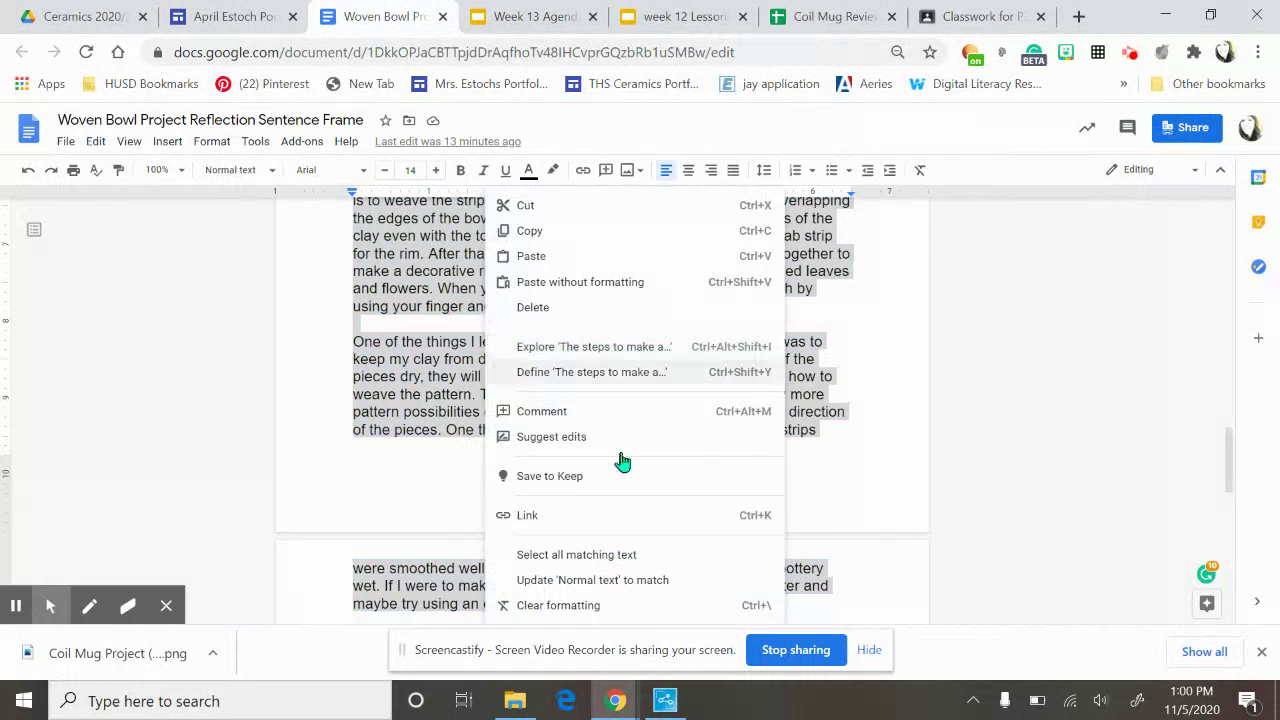
pyautogui.click(530, 235)
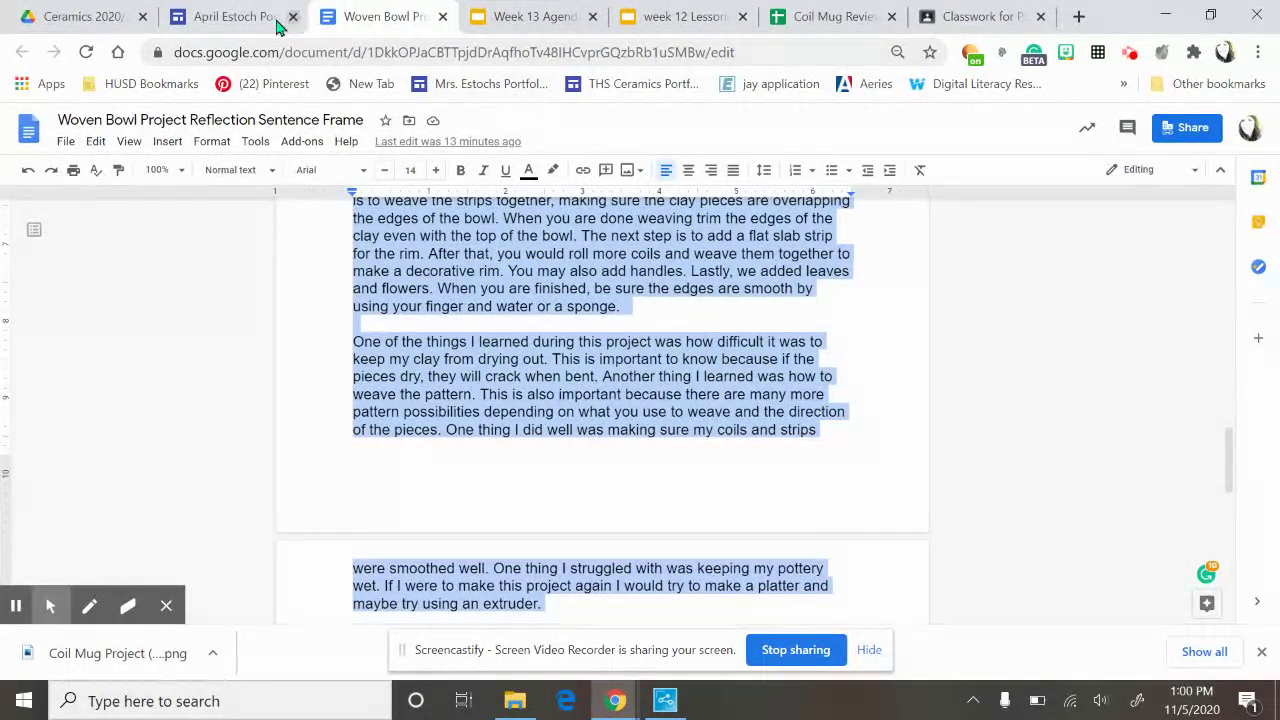
pyautogui.click(205, 18)
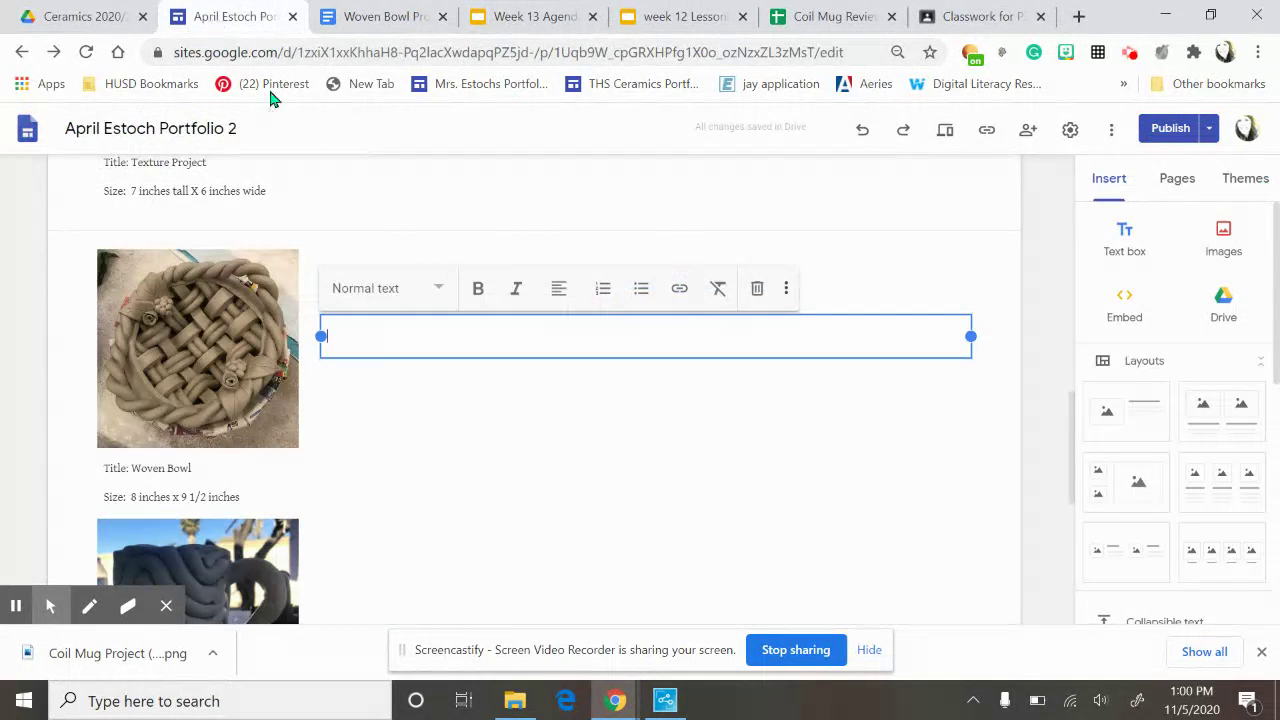
# Paste the reflection as plain text and delete the blank line between and after the paragraphs.
pyautogui.rightClick(388, 333)
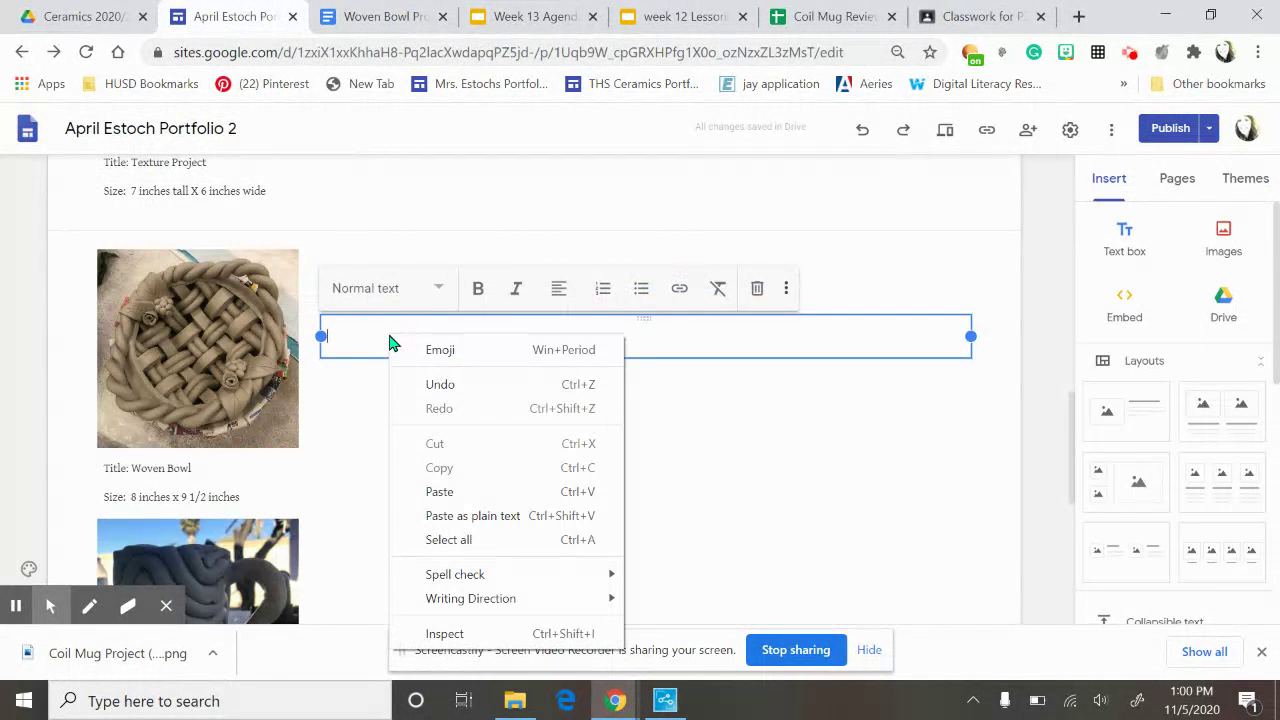
pyautogui.click(480, 517)
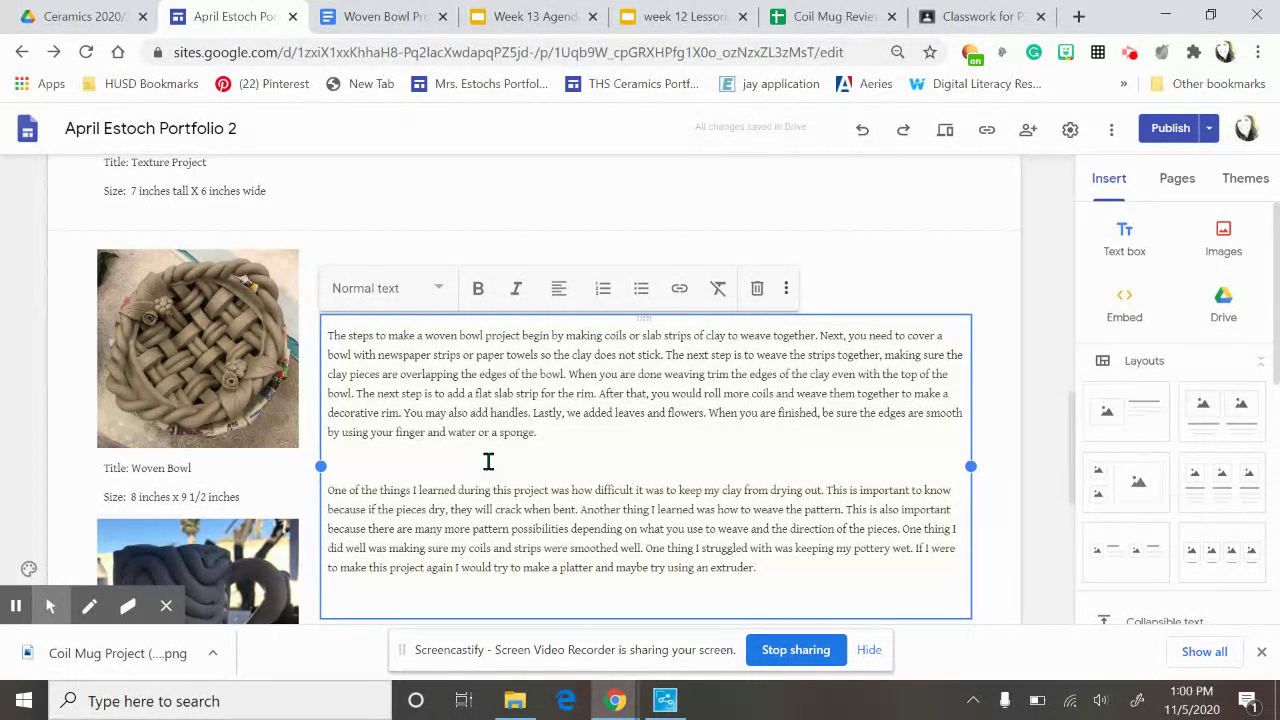
pyautogui.click(427, 458)
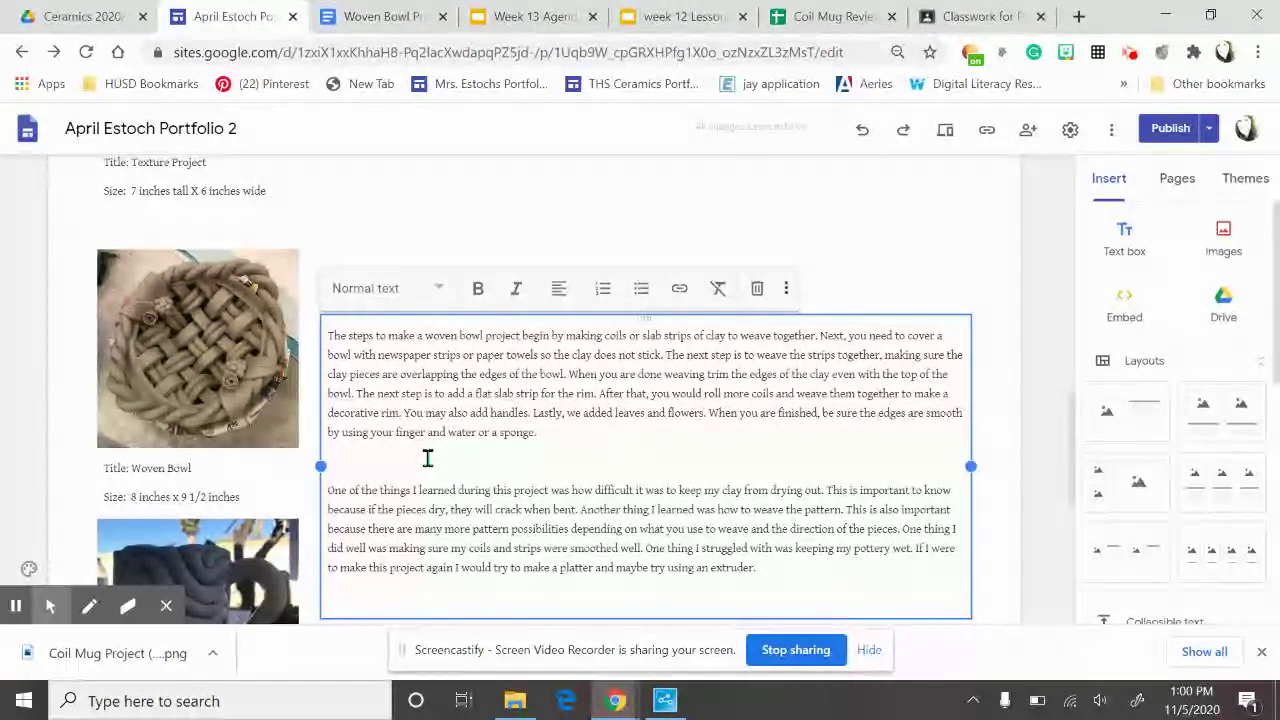
pyautogui.press('BackSpace')
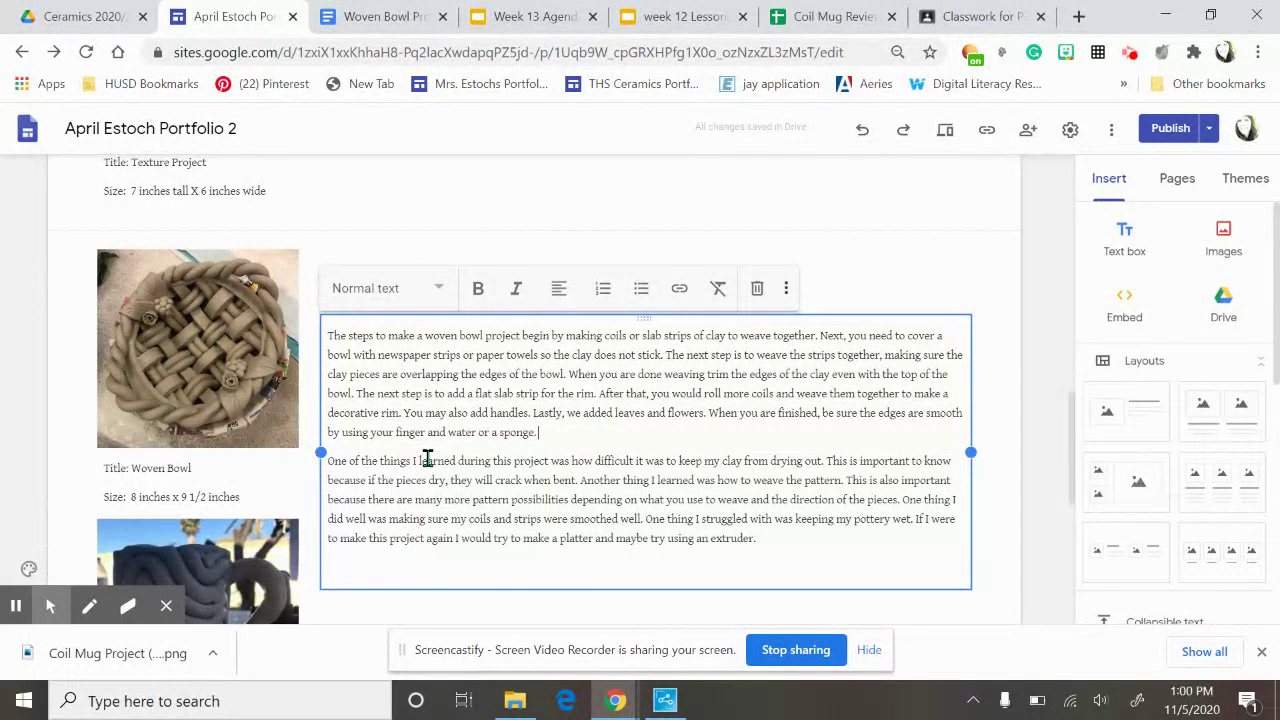
pyautogui.click(362, 573)
pyautogui.press('BackSpace')
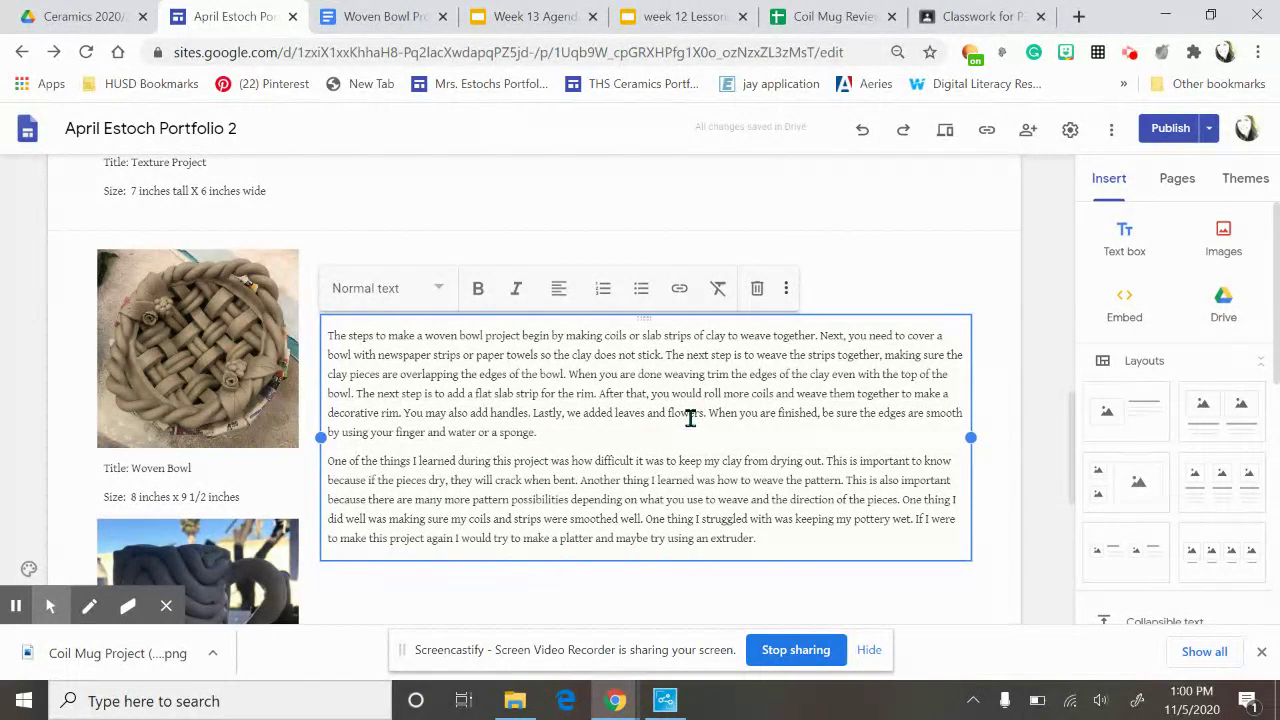
# Deselect the text box and scroll through the finished Woven Project section.
pyautogui.scroll(3, 685, 380)
pyautogui.click(620, 381)
pyautogui.scroll(-3, 620, 390)
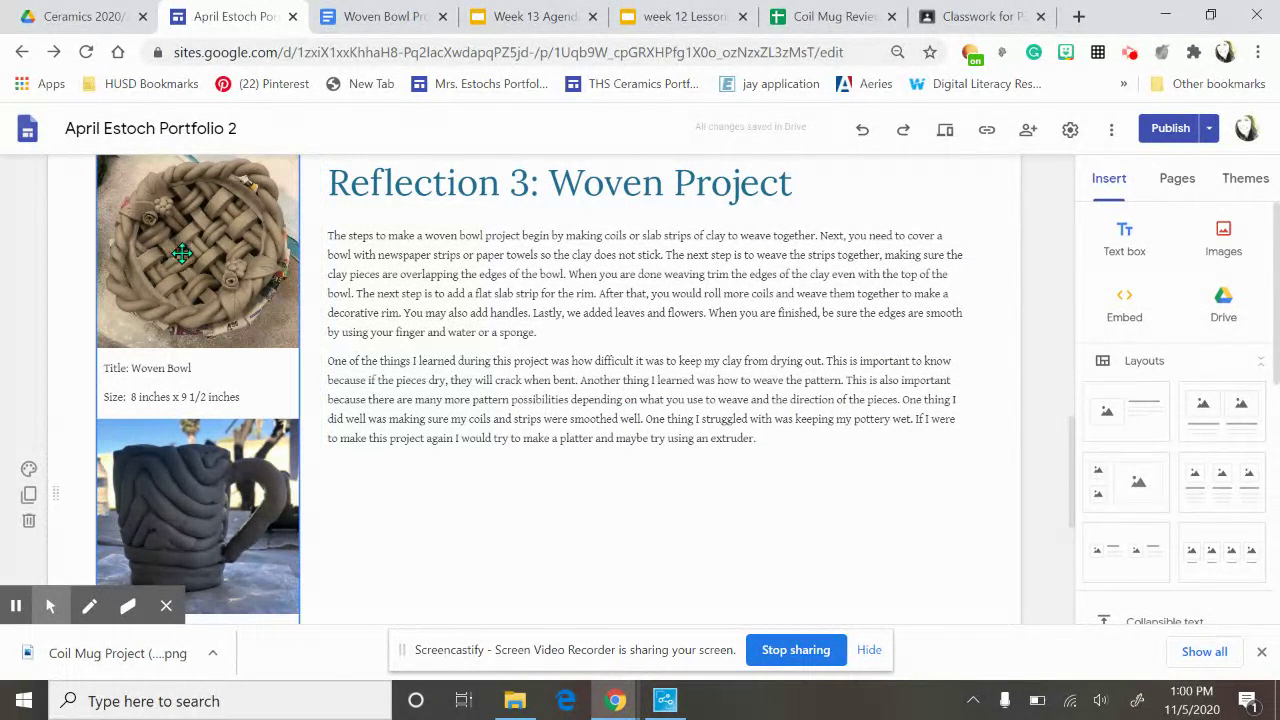
pyautogui.scroll(-1, 390, 395)
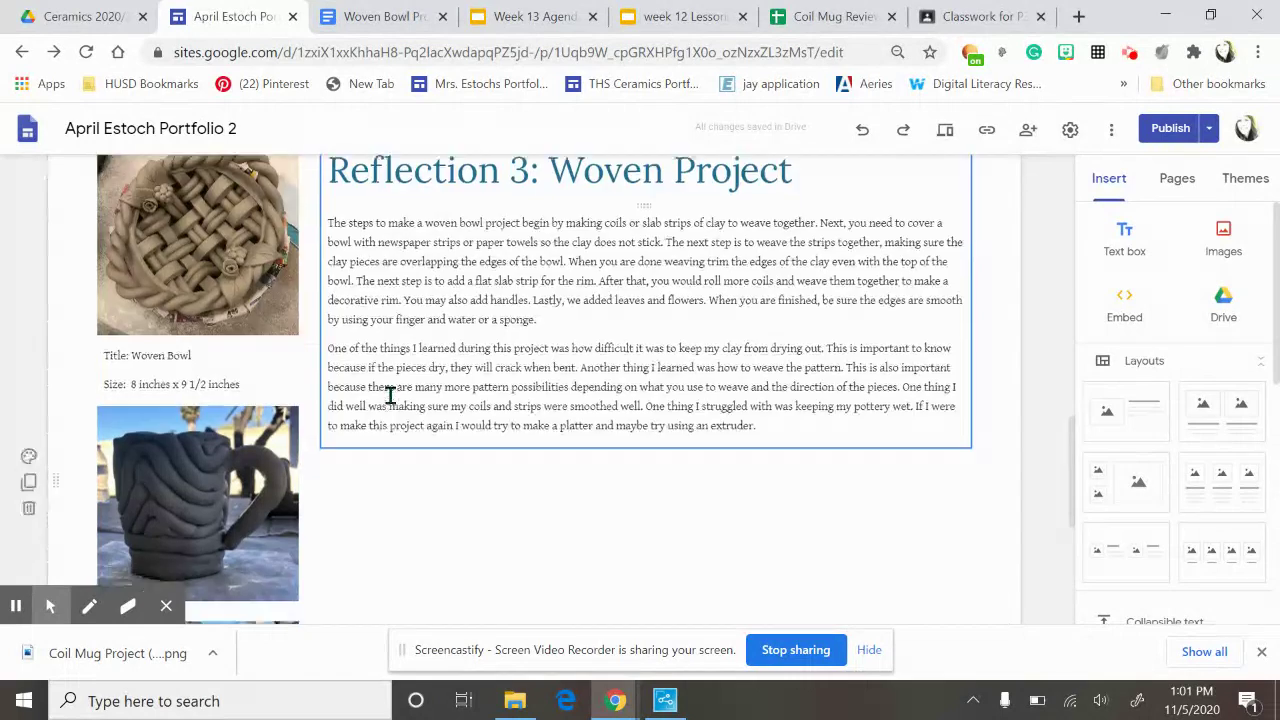
pyautogui.scroll(-2, 157, 300)
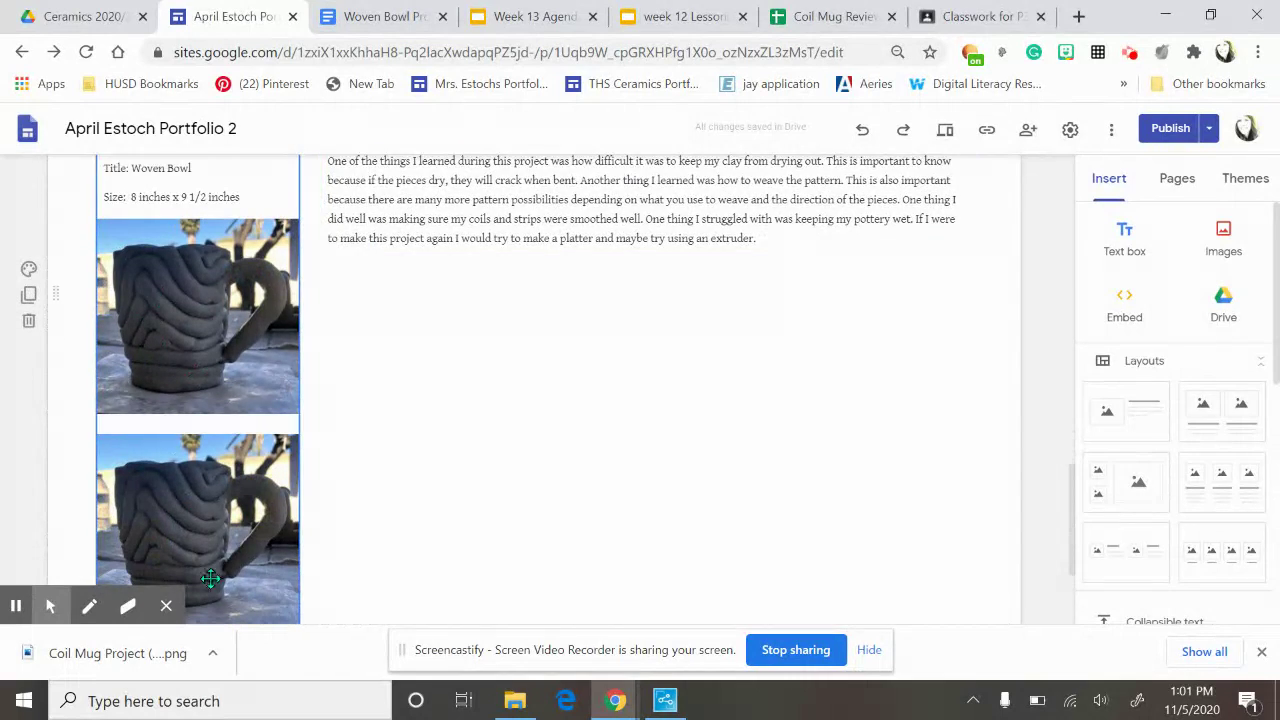
pyautogui.scroll(-2, 390, 430)
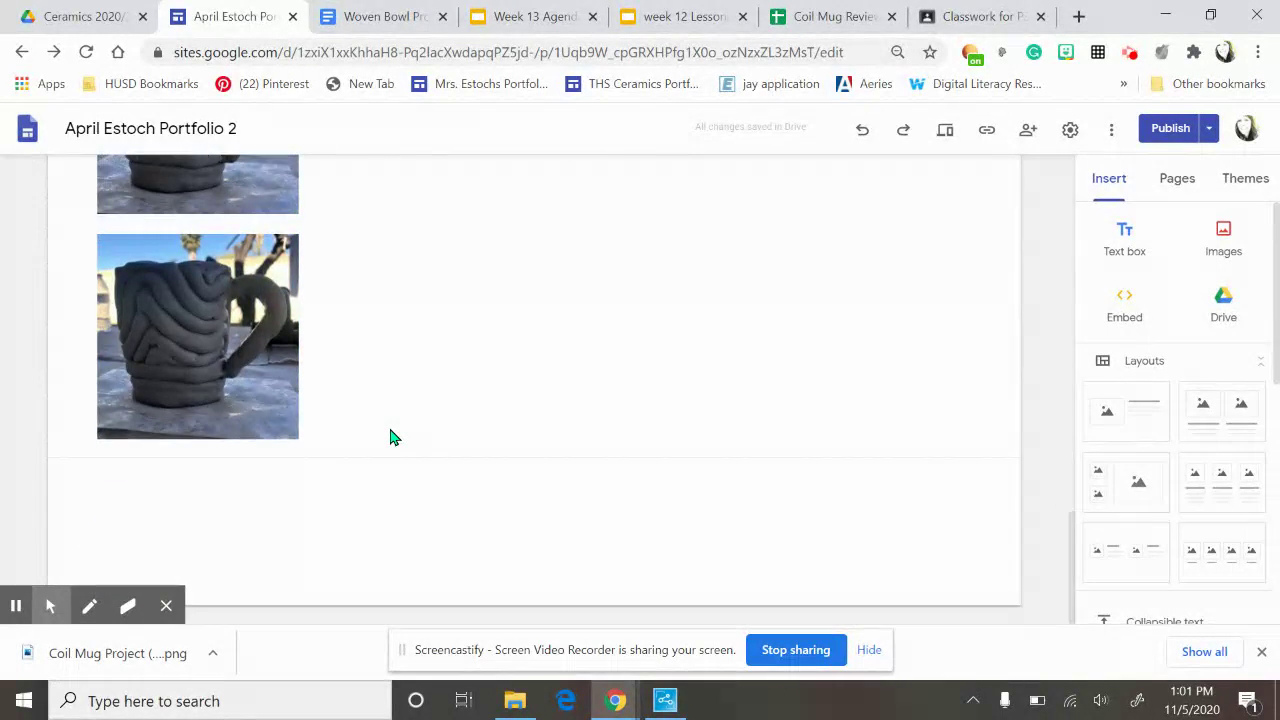
pyautogui.scroll(10, 390, 437)
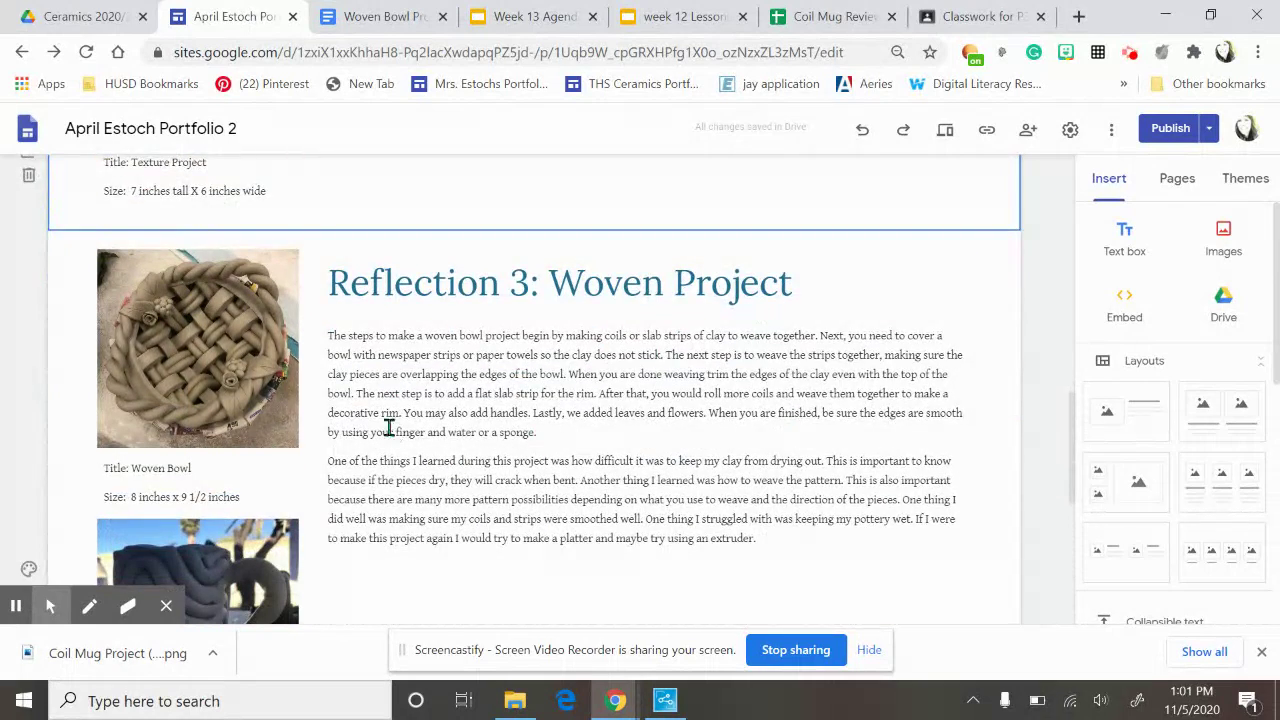
pyautogui.scroll(-1, 390, 427)
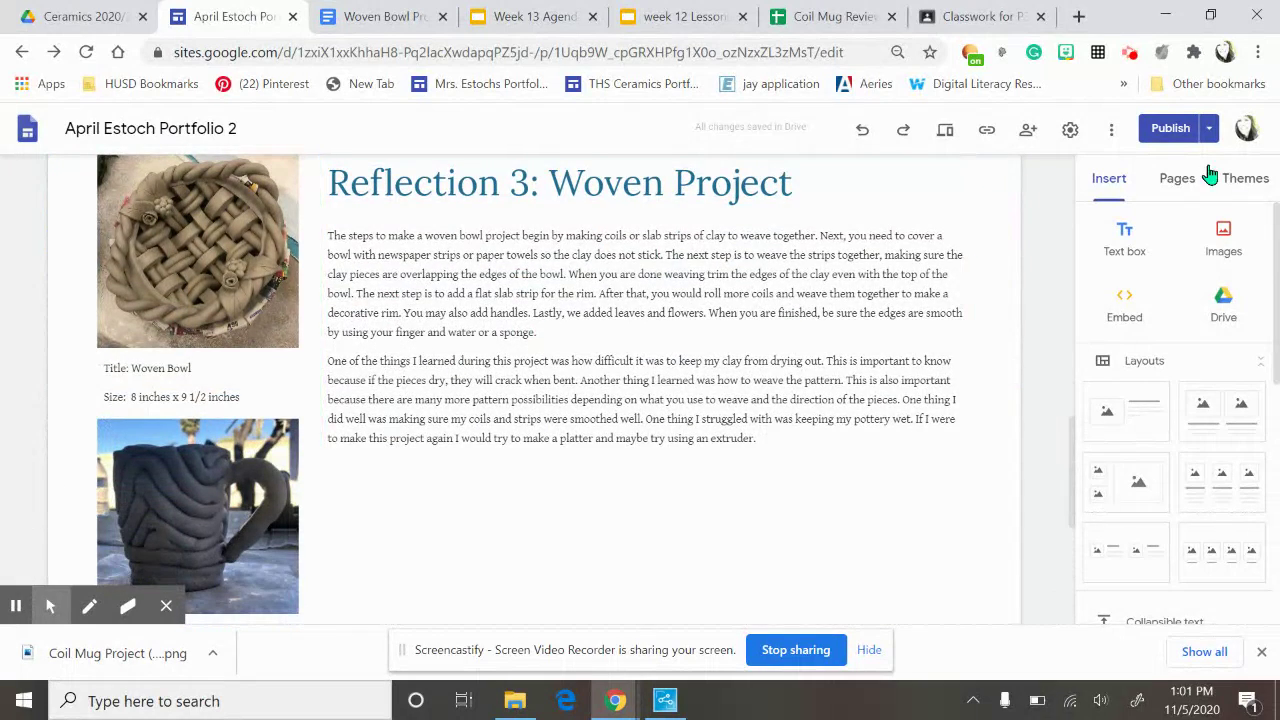
# Publish the portfolio after reviewing the pending changes.
pyautogui.click(1170, 128)
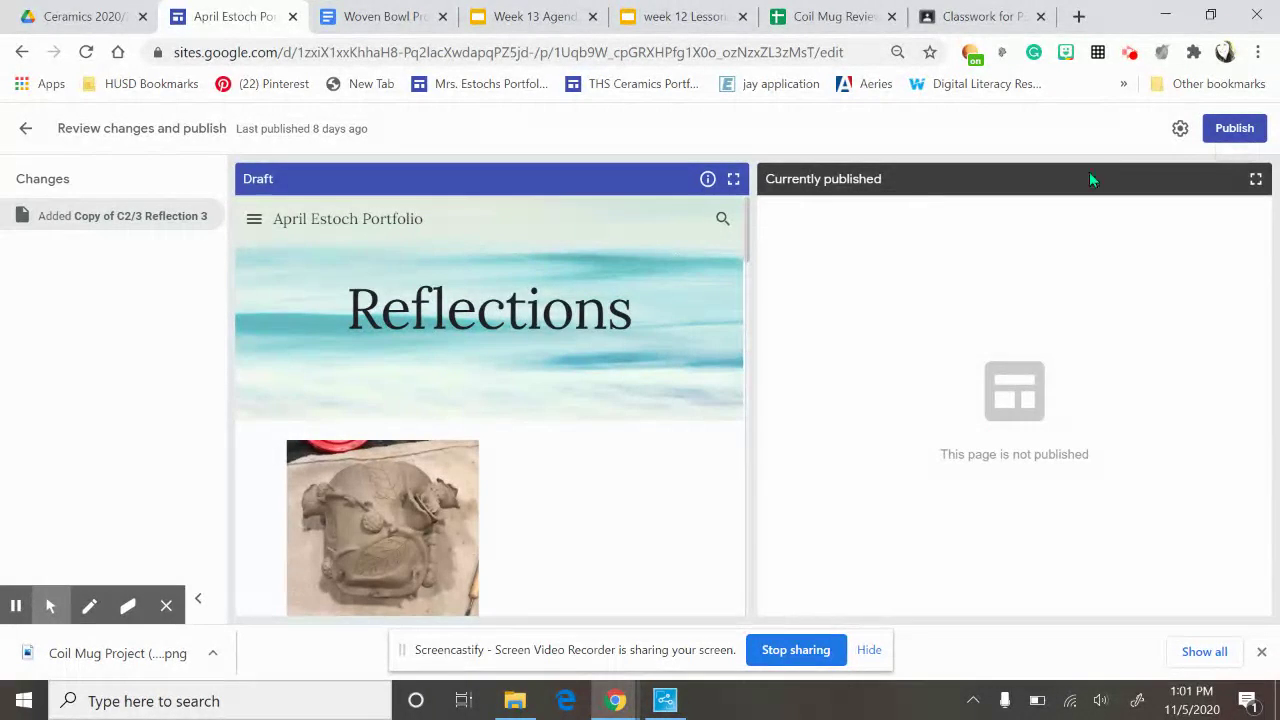
pyautogui.click(1228, 127)
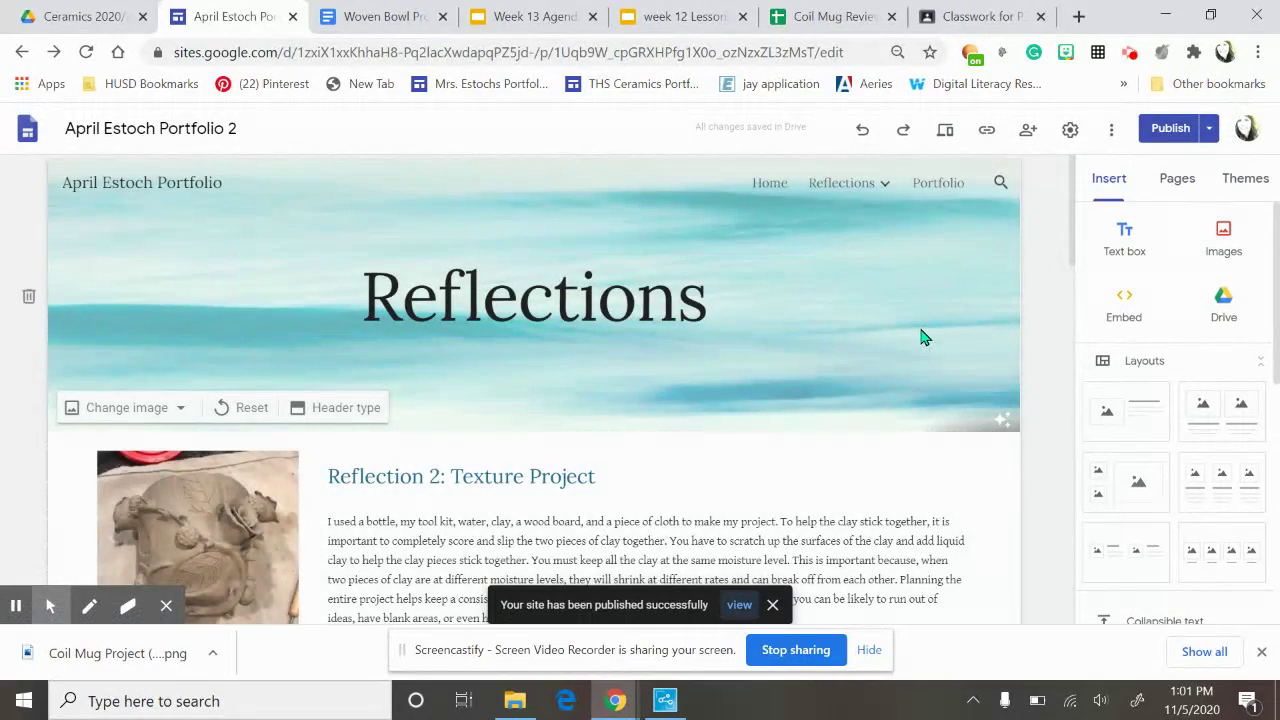
pyautogui.scroll(-2, 877, 345)
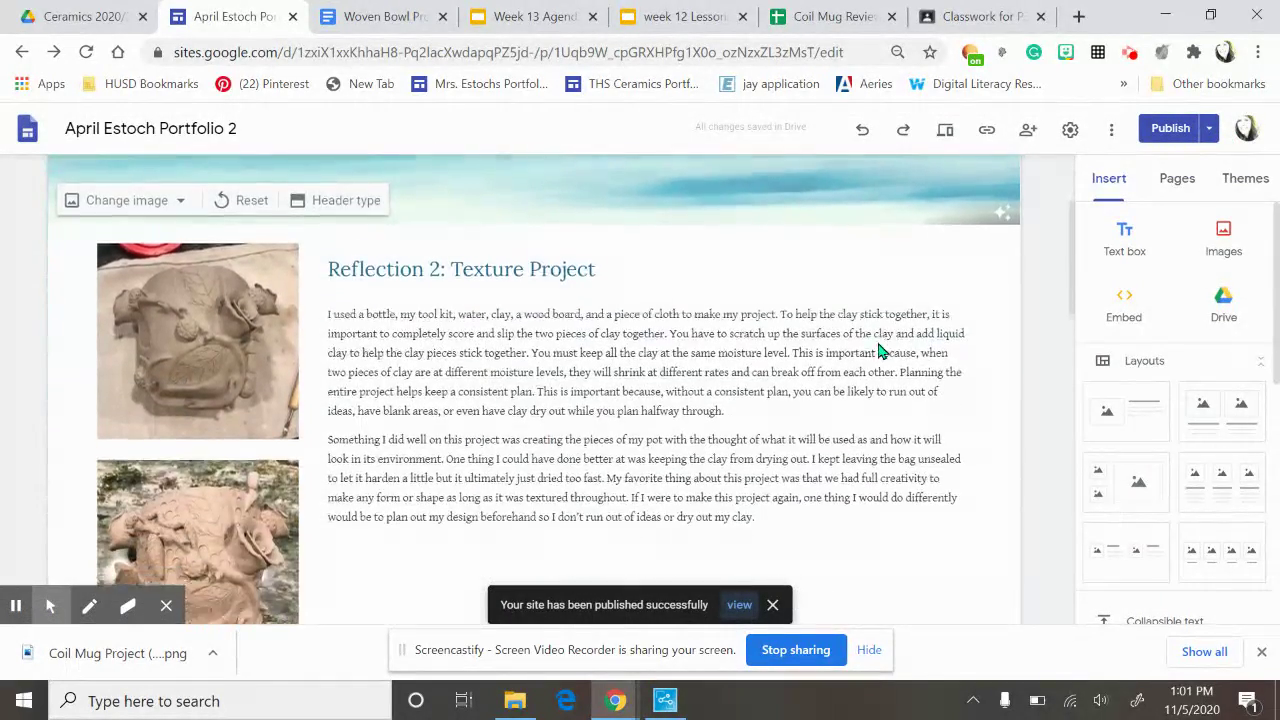
pyautogui.scroll(-6, 877, 350)
pyautogui.scroll(1, 876, 343)
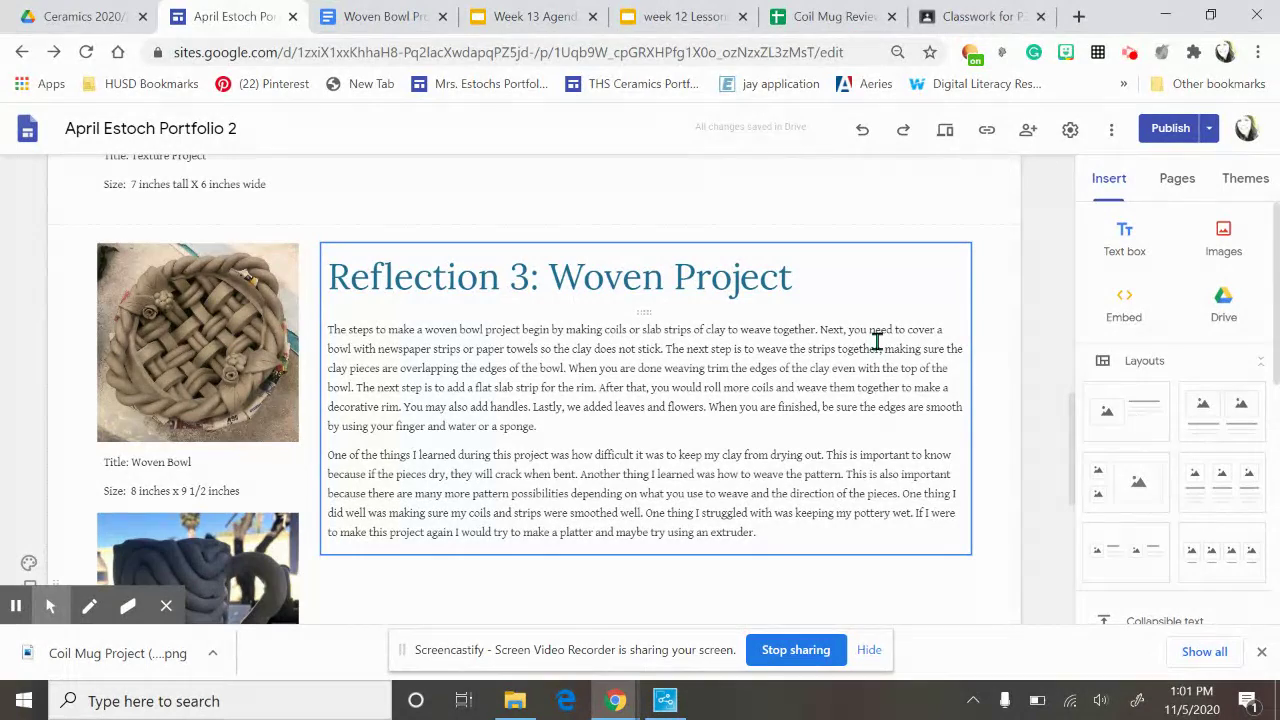
pyautogui.scroll(-2, 659, 306)
pyautogui.scroll(-2, 659, 306)
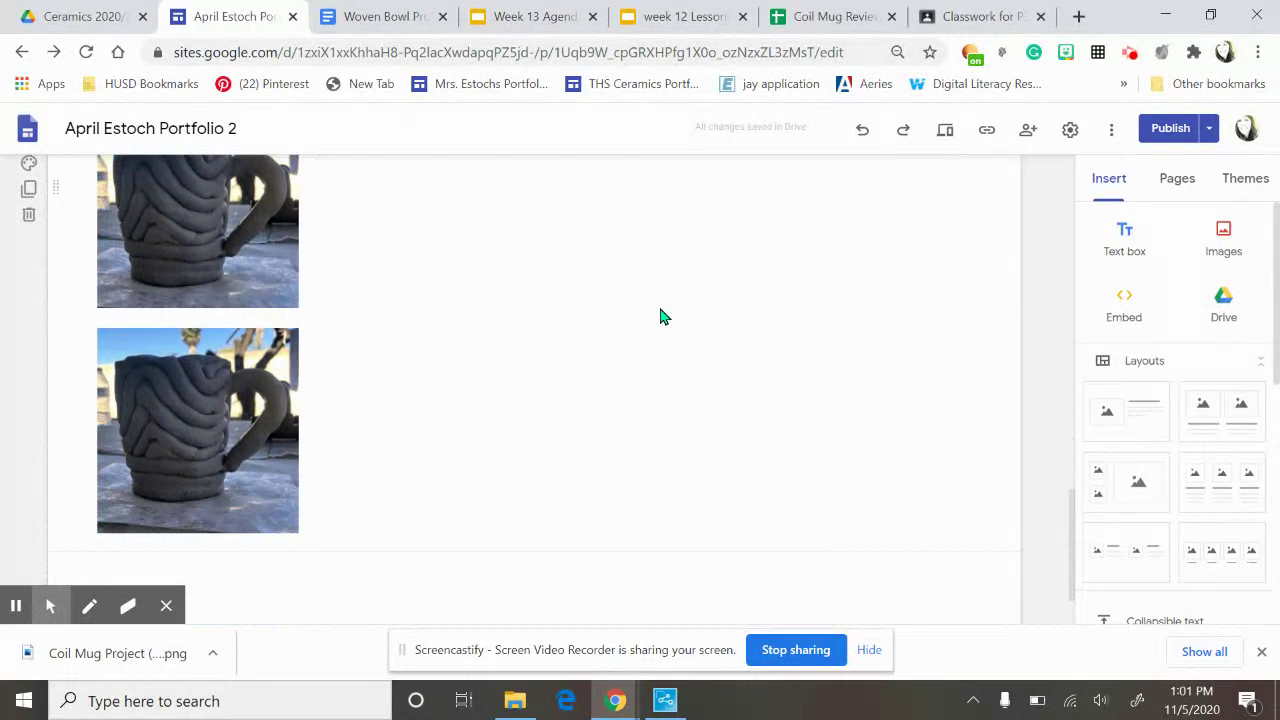
pyautogui.scroll(4, 675, 375)
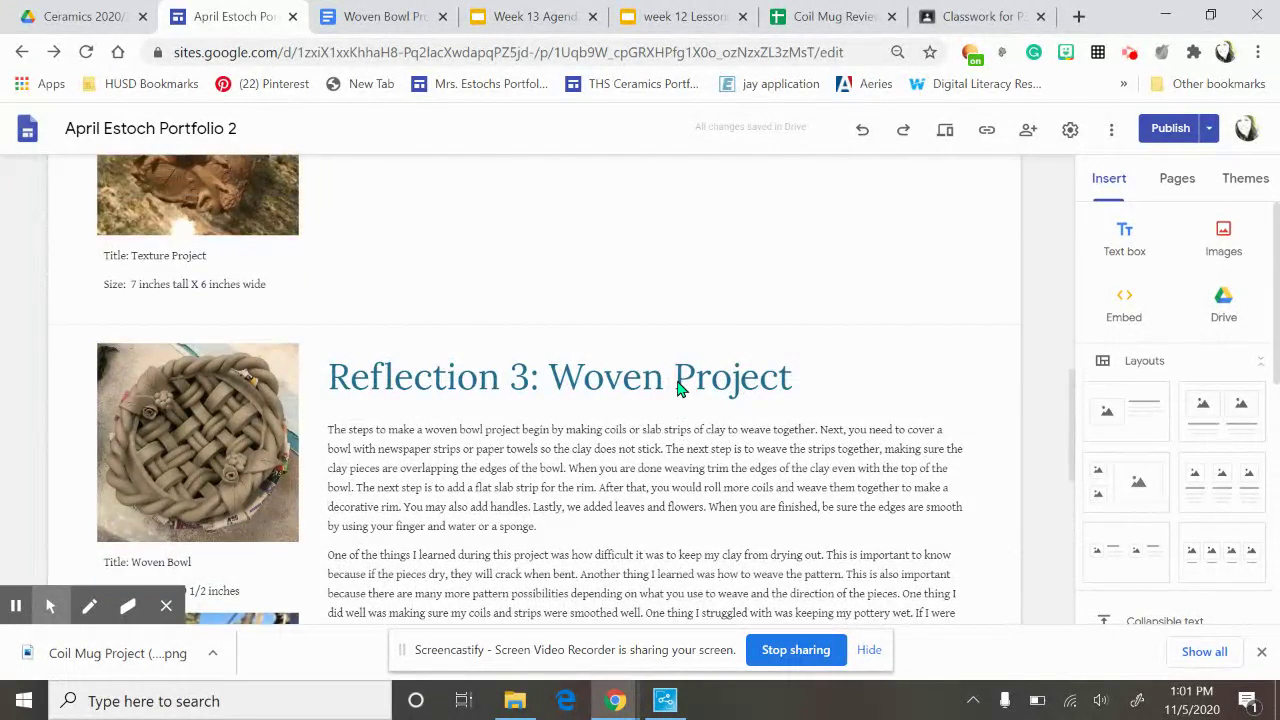
pyautogui.scroll(-1, 686, 360)
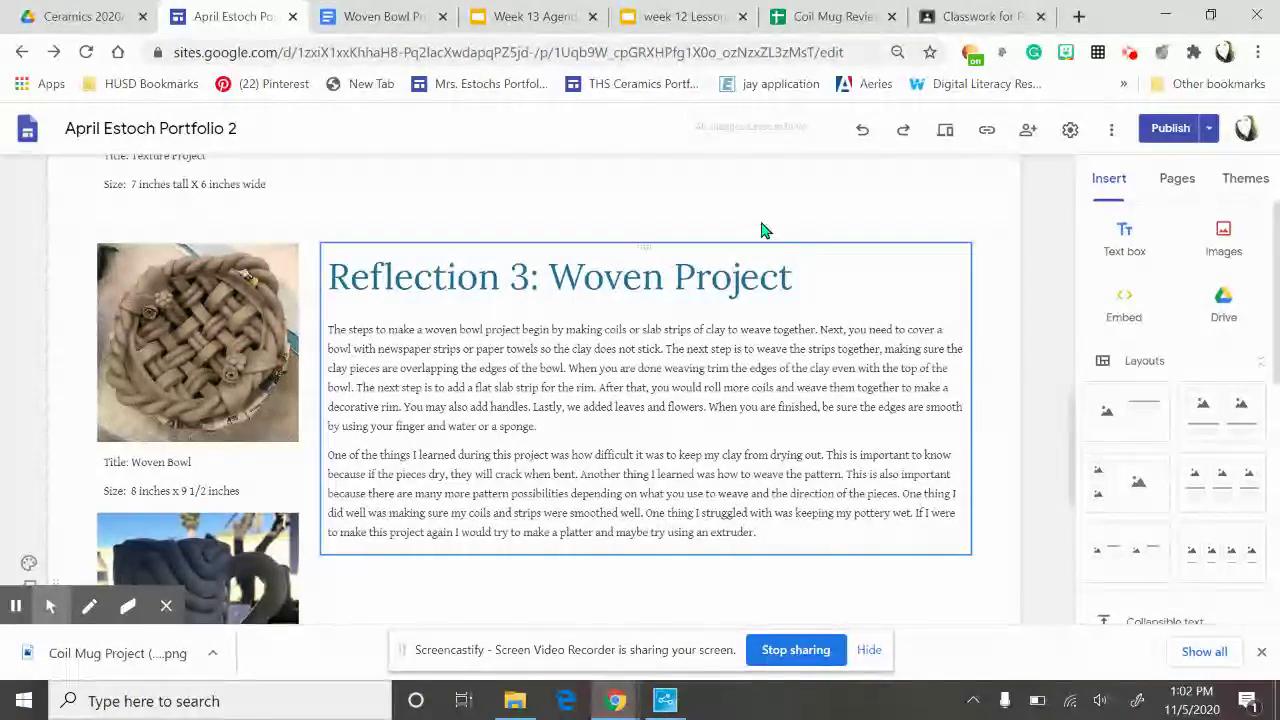
pyautogui.scroll(-1, 832, 265)
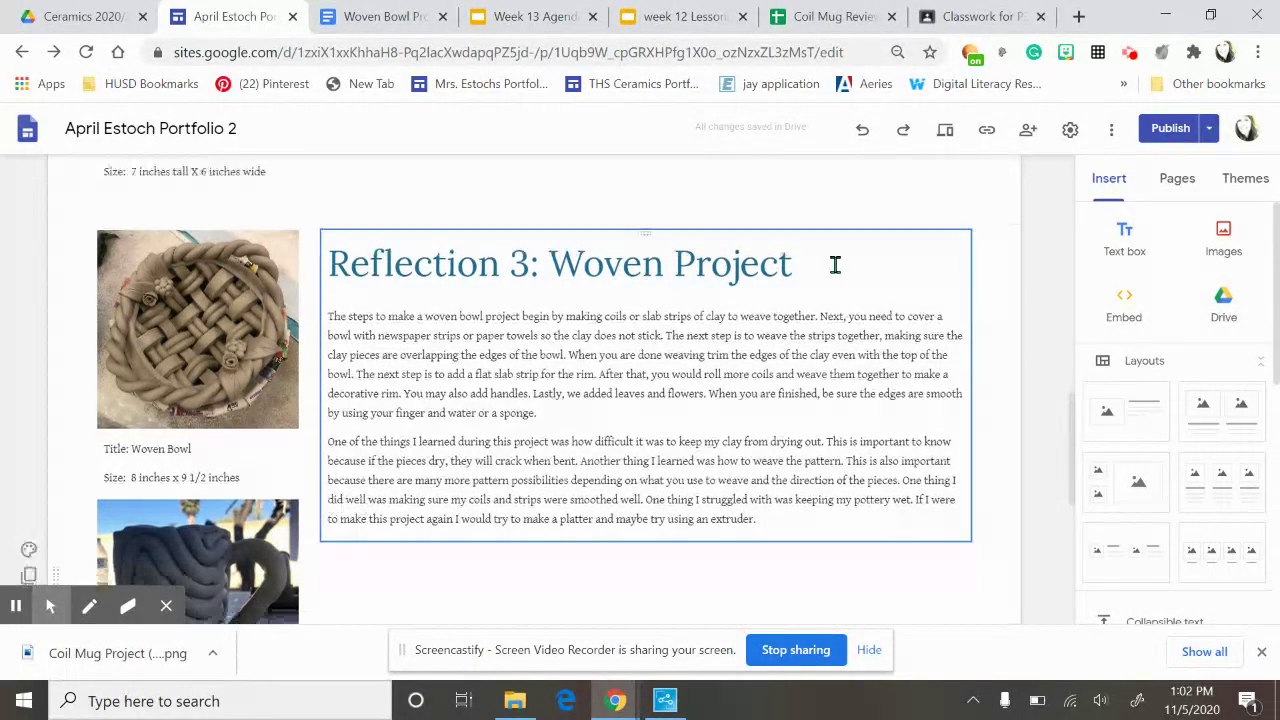
pyautogui.scroll(1, 832, 265)
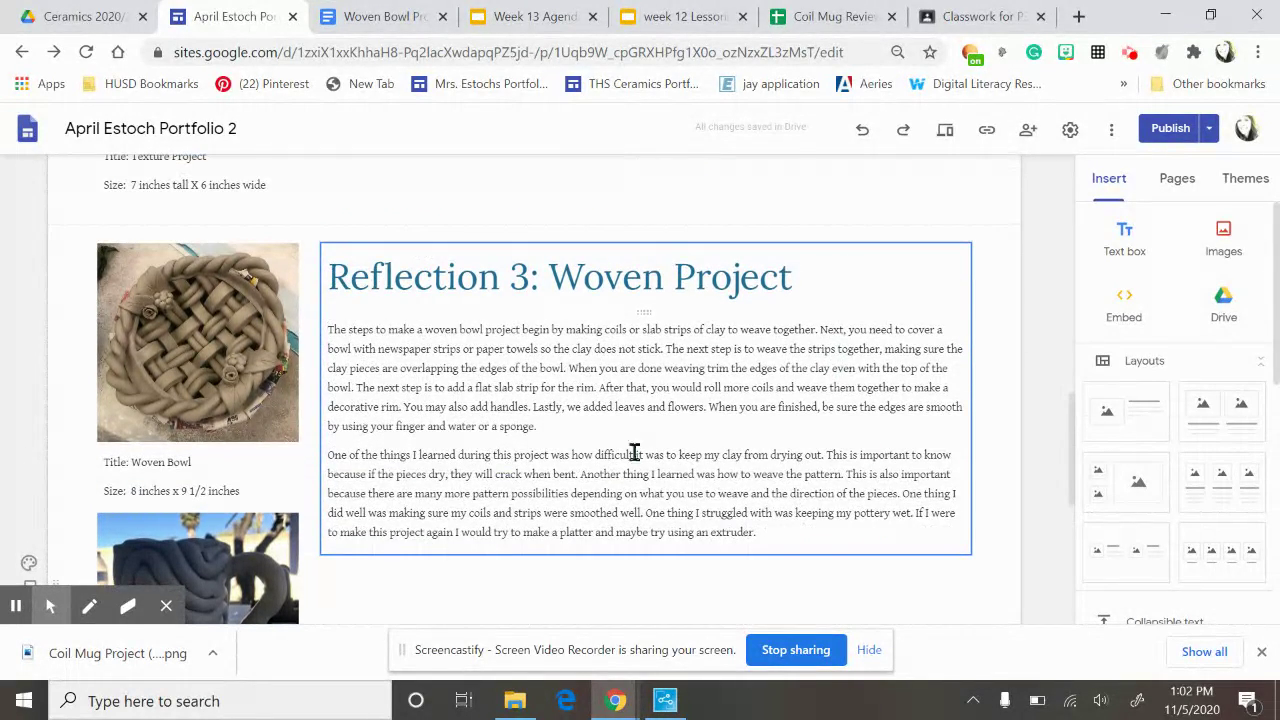
pyautogui.scroll(-1, 628, 450)
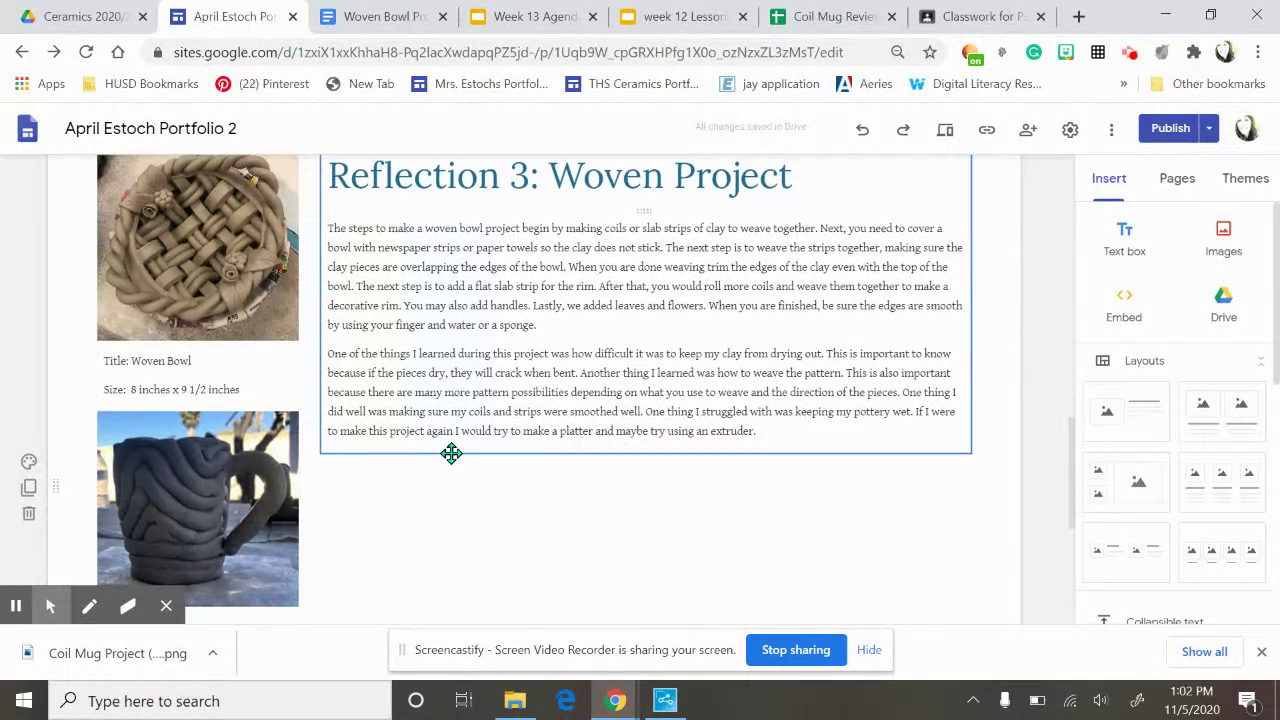
pyautogui.scroll(-1, 450, 451)
pyautogui.scroll(2, 450, 451)
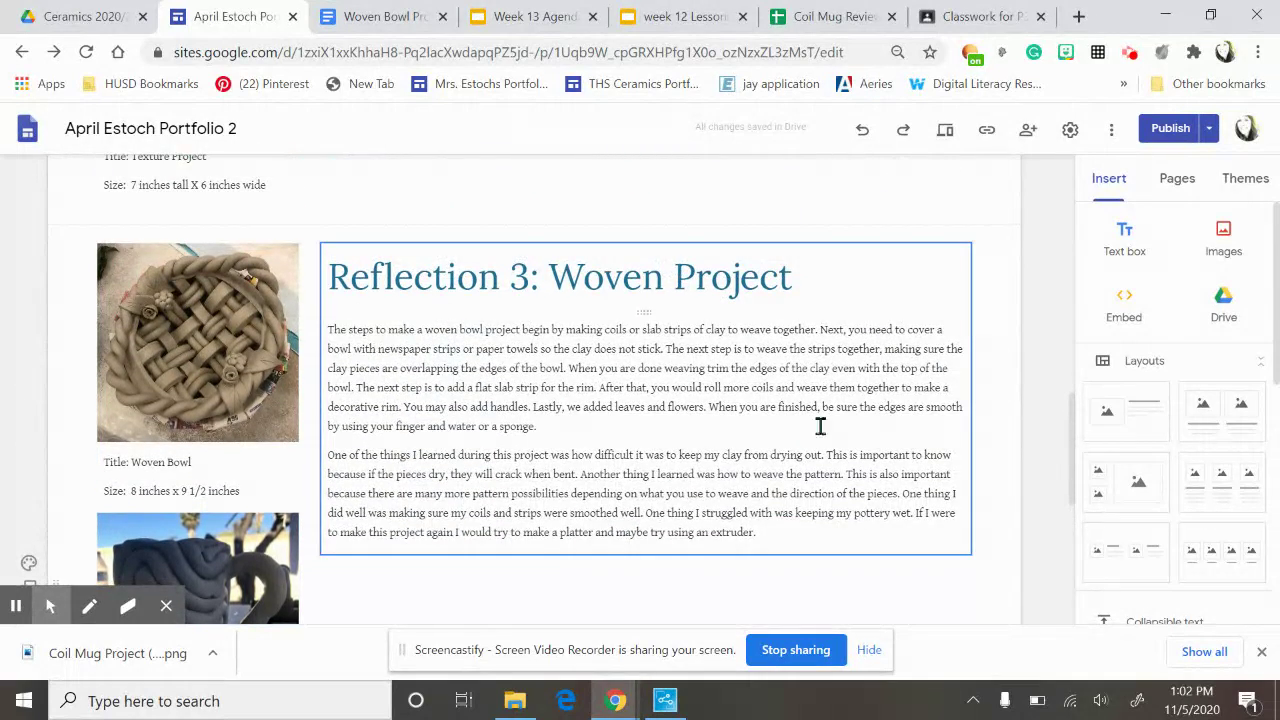